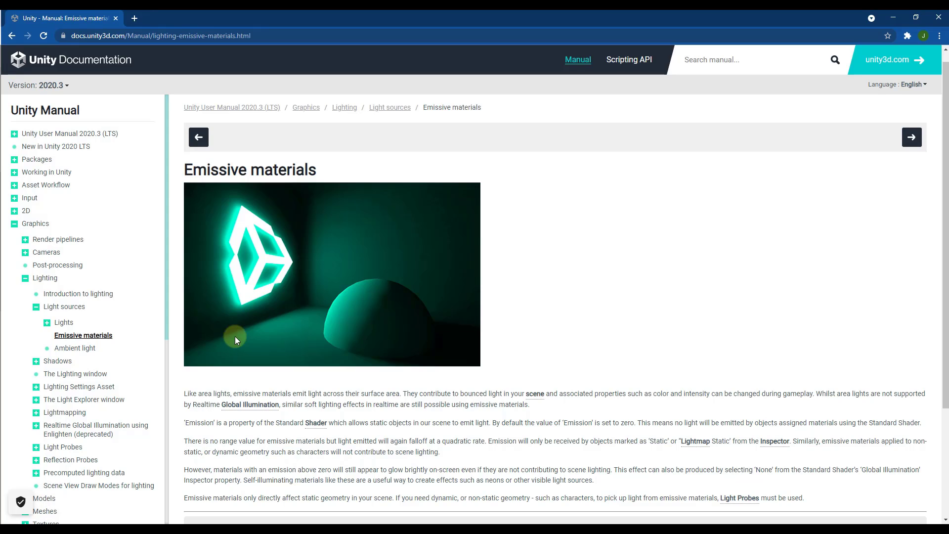
Switch from the Emissive materials manual page to Unity, create a material named EmissiveWhite in the Scenes folder and apply it to the cube.
scroll(279, 265, "down", 1)
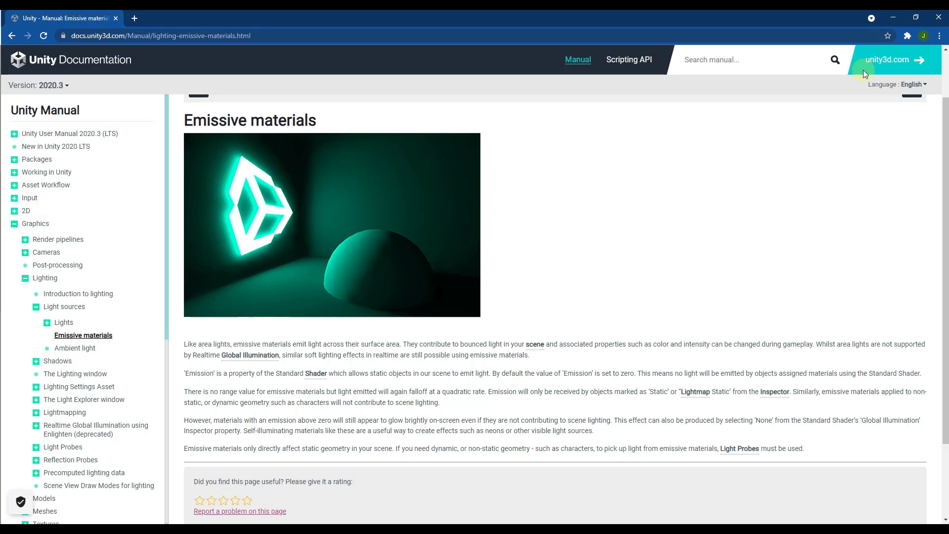
left_click(894, 18)
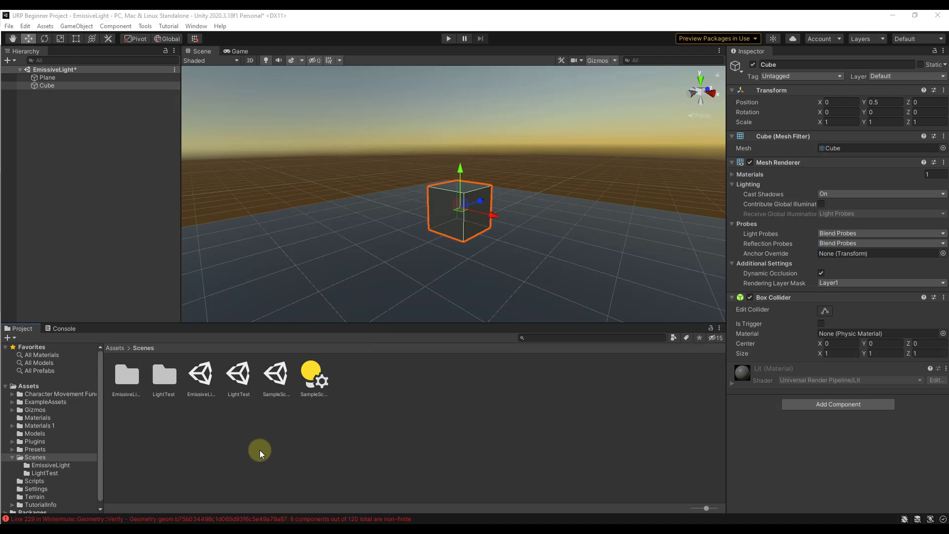
right_click(350, 402)
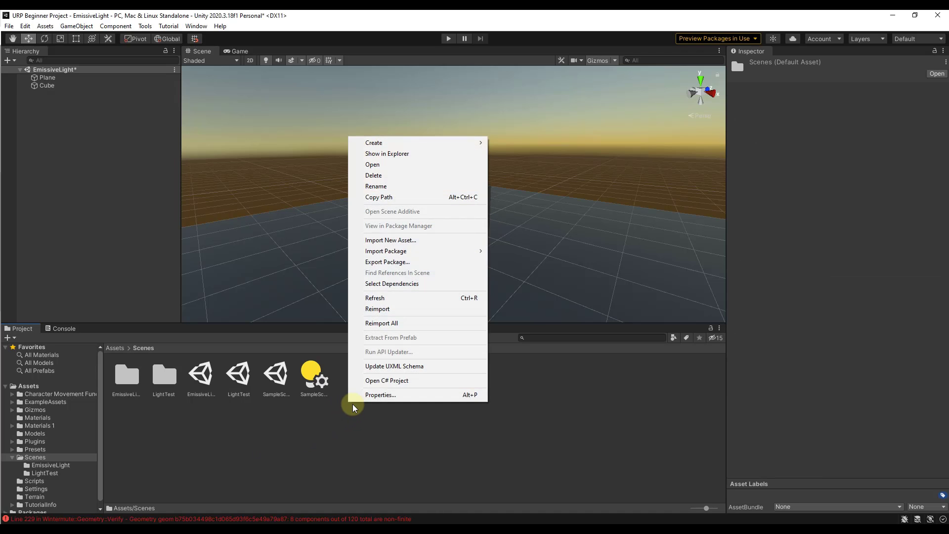
mouse_move(409, 142)
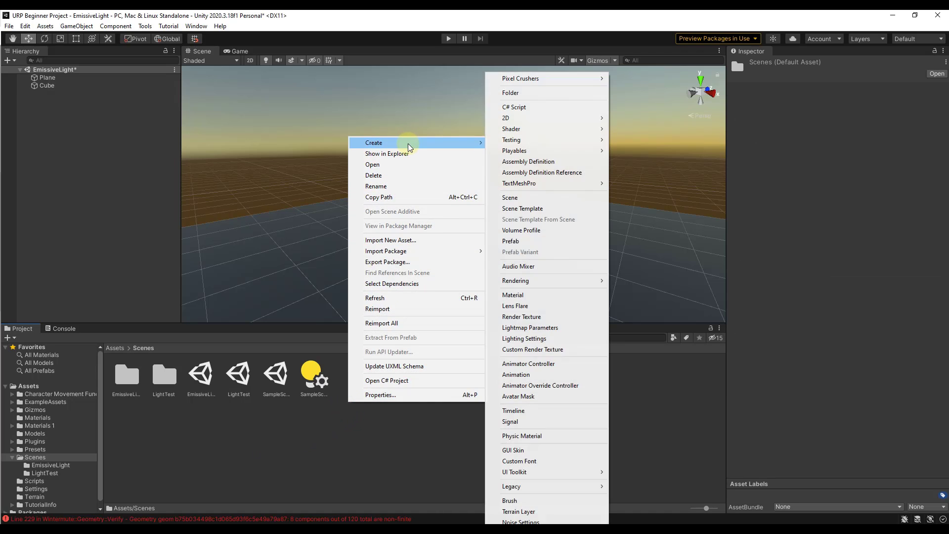
left_click(528, 295)
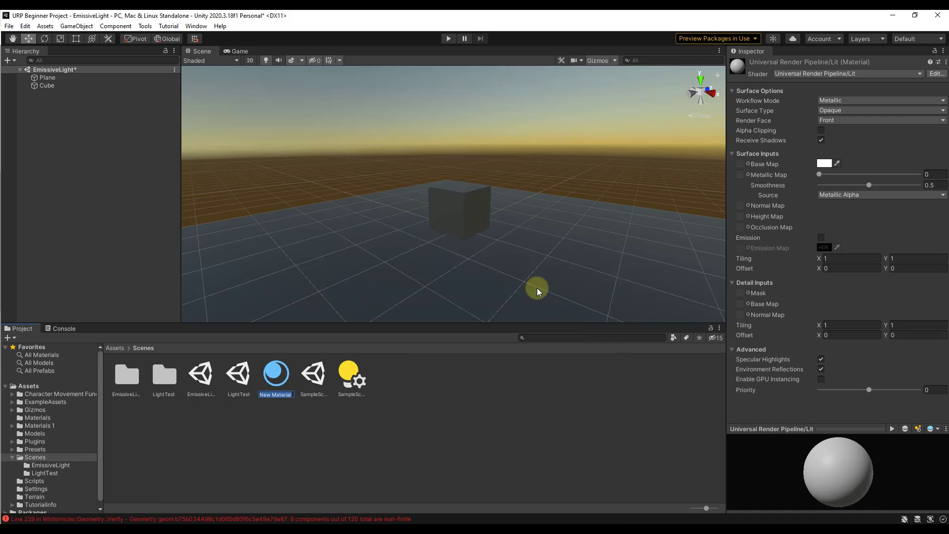
type("Emissive White")
key("Return")
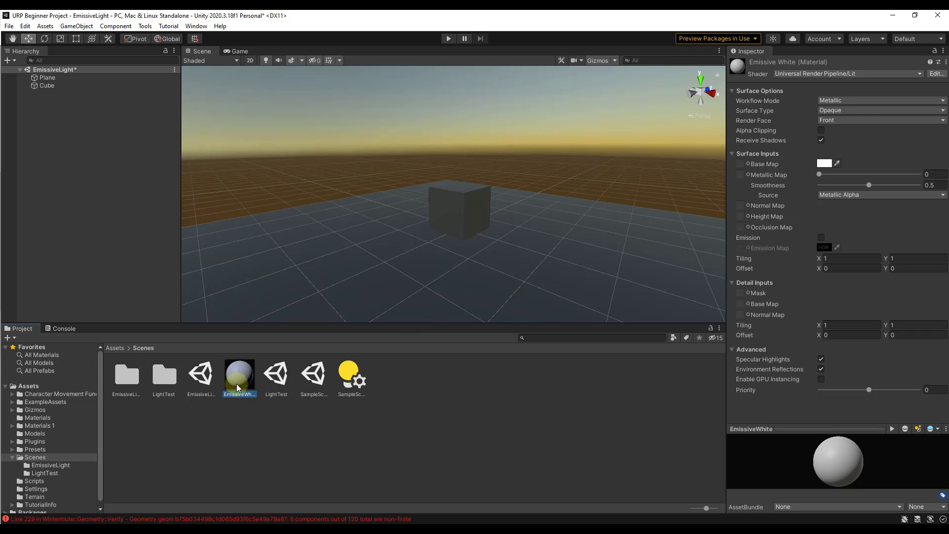
left_click_drag(238, 388, 465, 208)
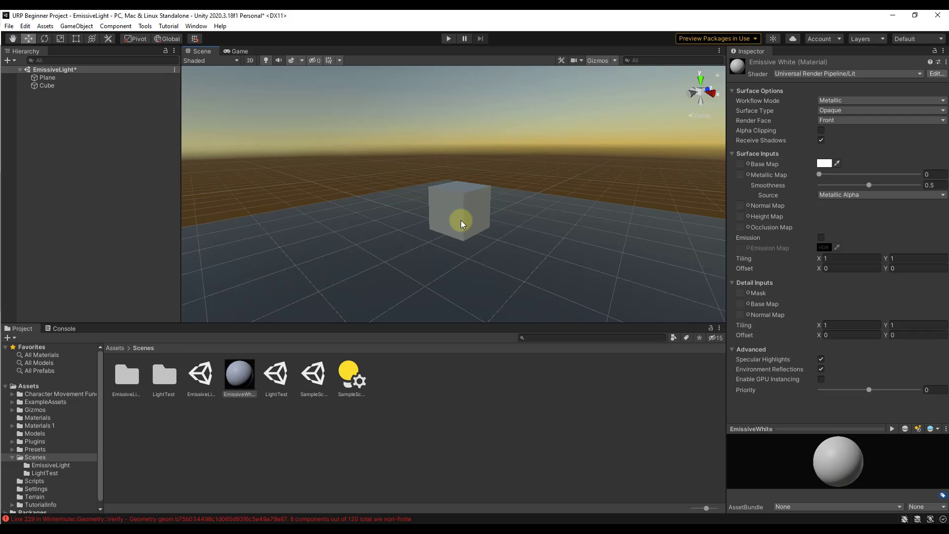
Enable Emission on the EmissiveWhite material and set its emission color to white (255, 255, 255).
left_click(842, 75)
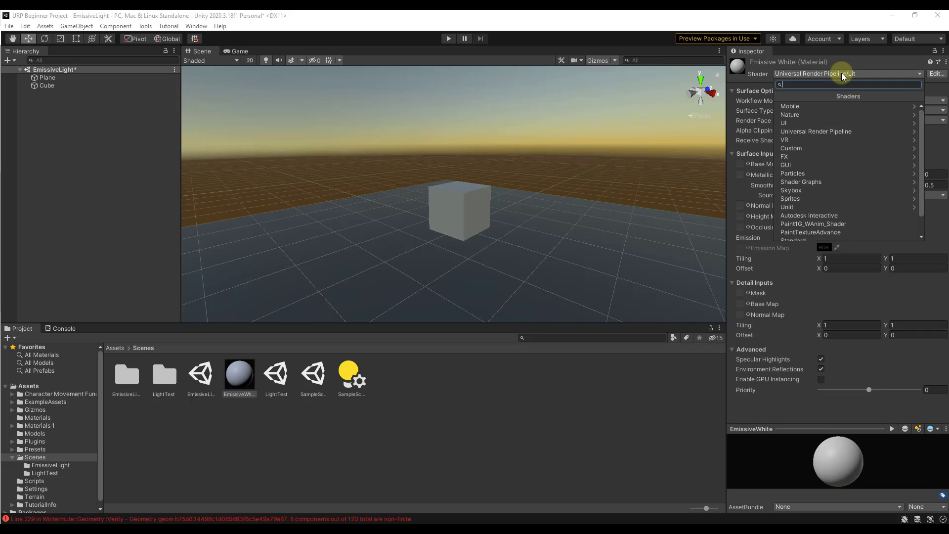
left_click(742, 114)
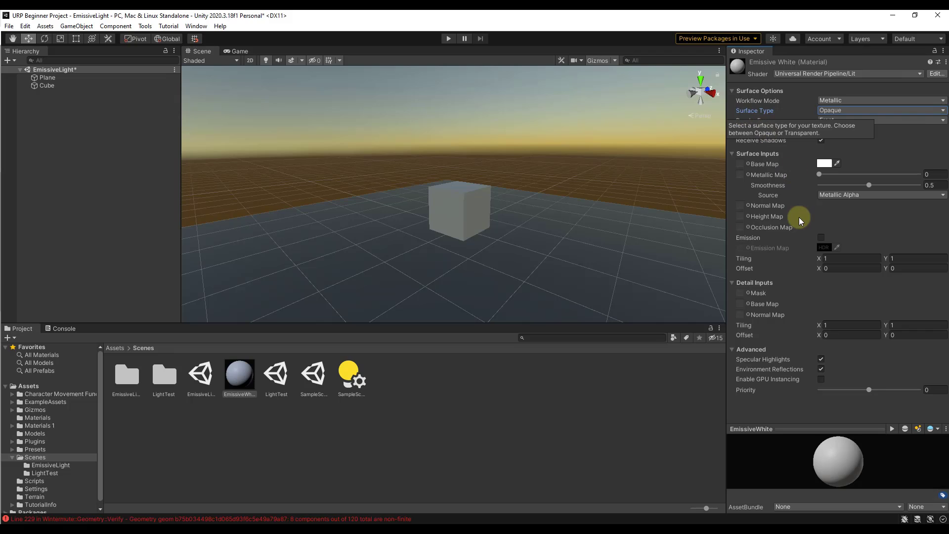
left_click(820, 239)
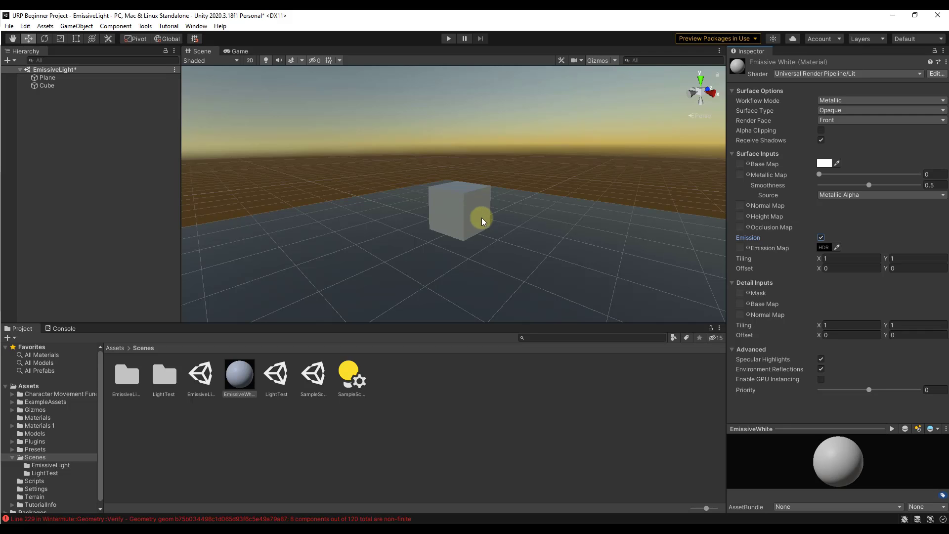
left_click(824, 247)
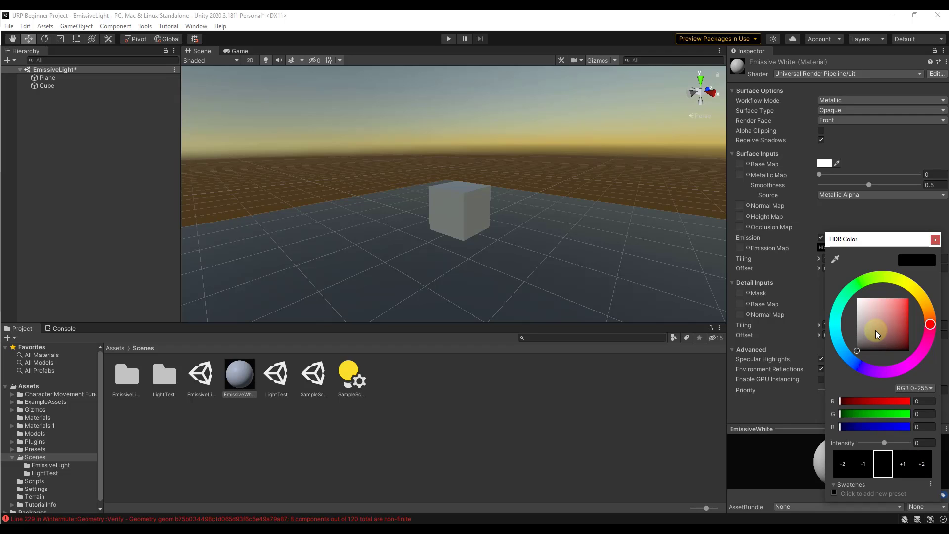
left_click_drag(876, 330, 847, 295)
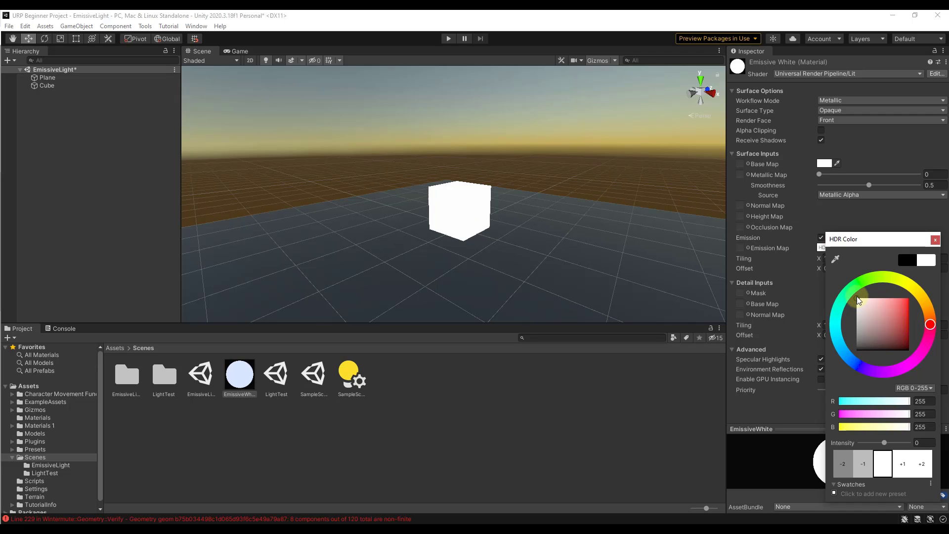
Raise the HDR intensity of the material's emission color to 3 and close the color picker.
left_click(903, 465)
left_click(902, 468)
left_click(901, 468)
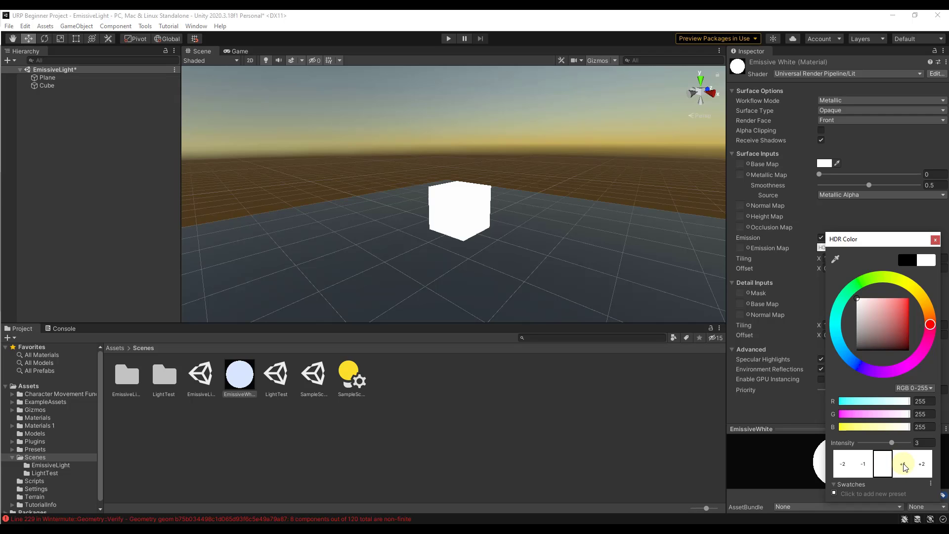
left_click(472, 218)
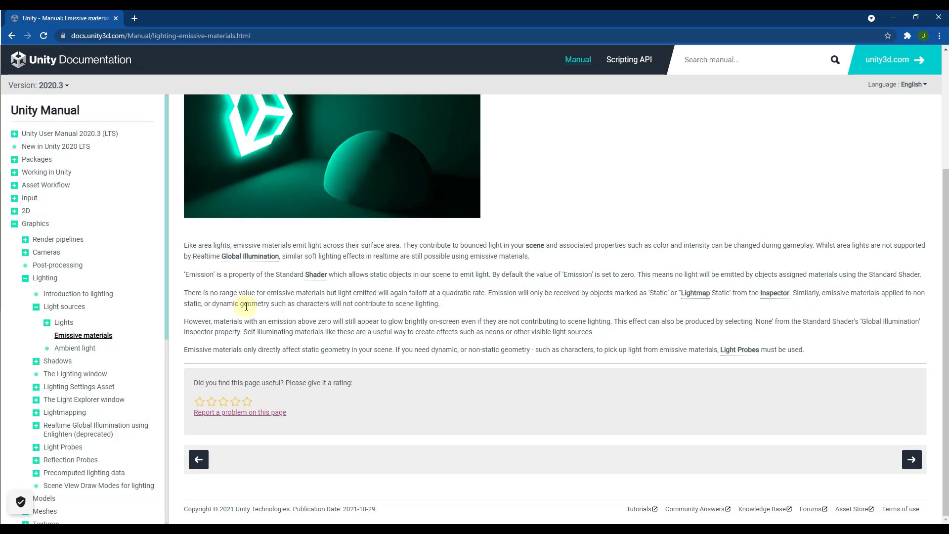
Consult the manual's paragraph on static objects contributing to scene lighting, and mark both the cube and the plane as Static in Unity.
left_click_drag(440, 304, 357, 307)
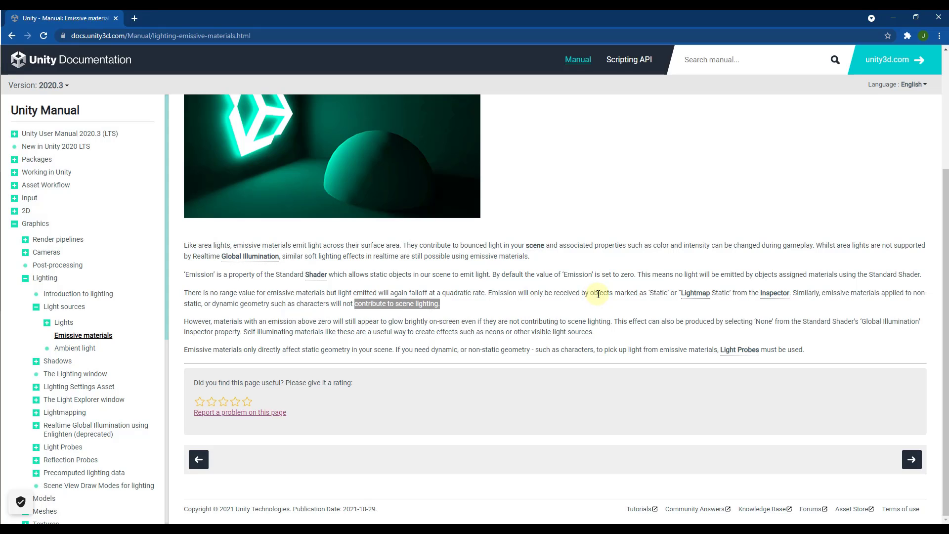
left_click(893, 18)
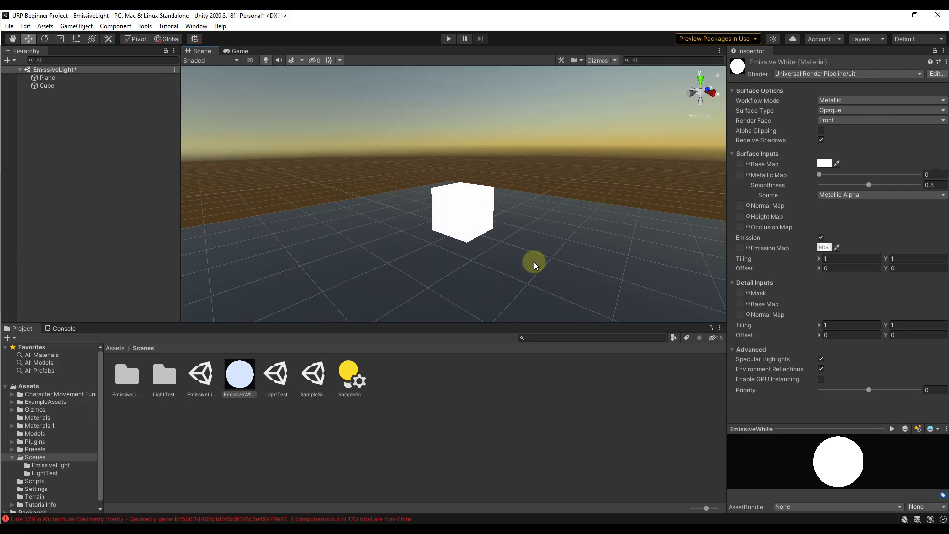
left_click(473, 222)
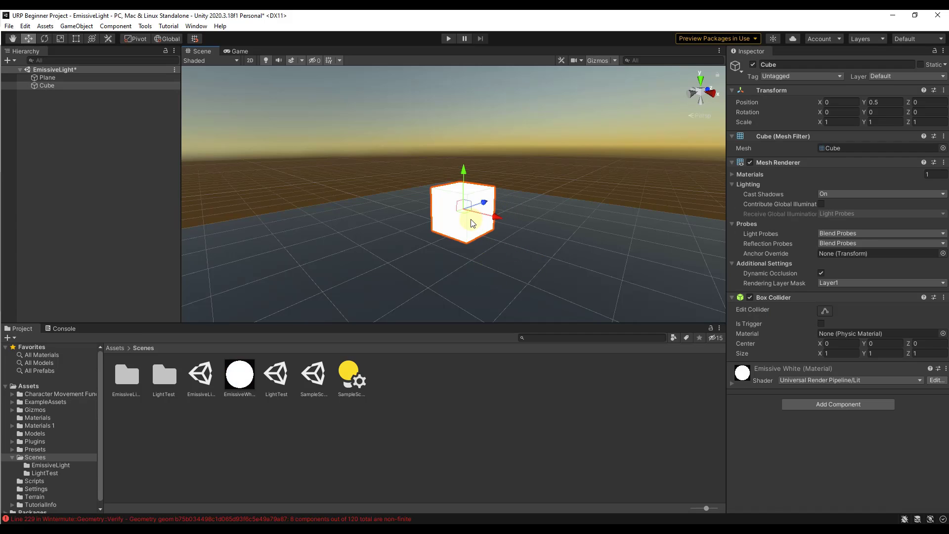
left_click(919, 64)
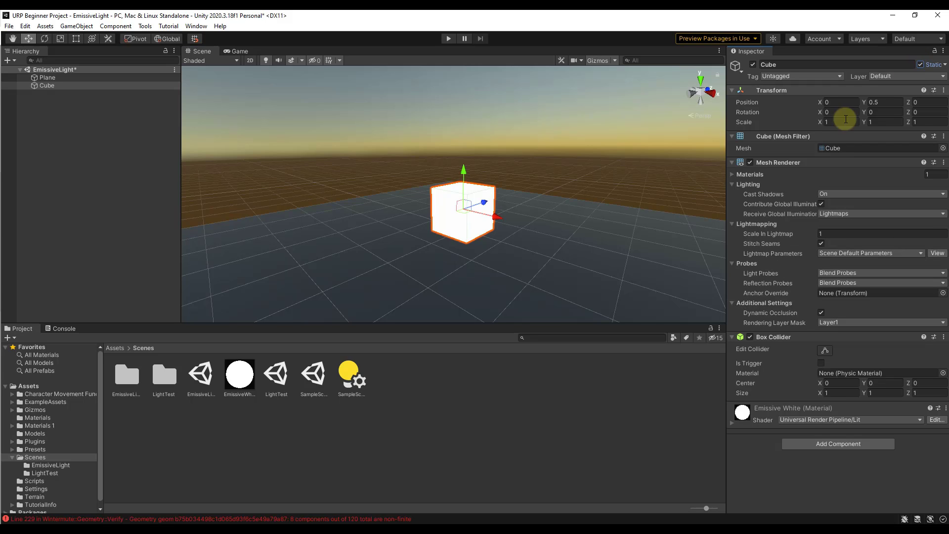
left_click(571, 258)
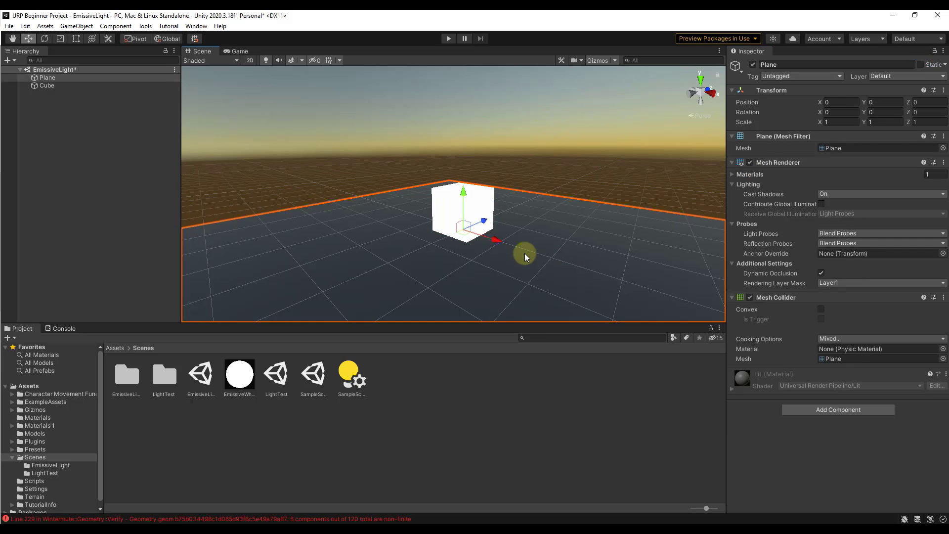
left_click(920, 64)
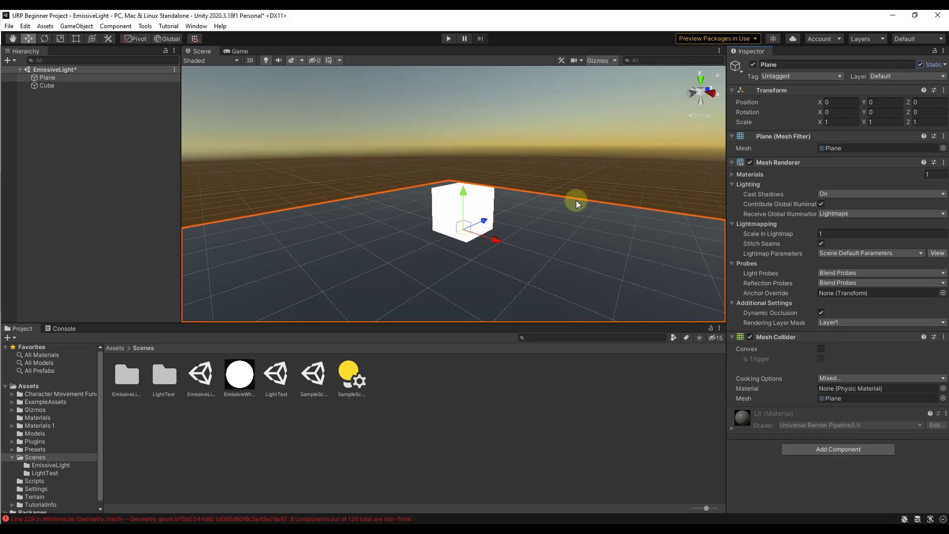
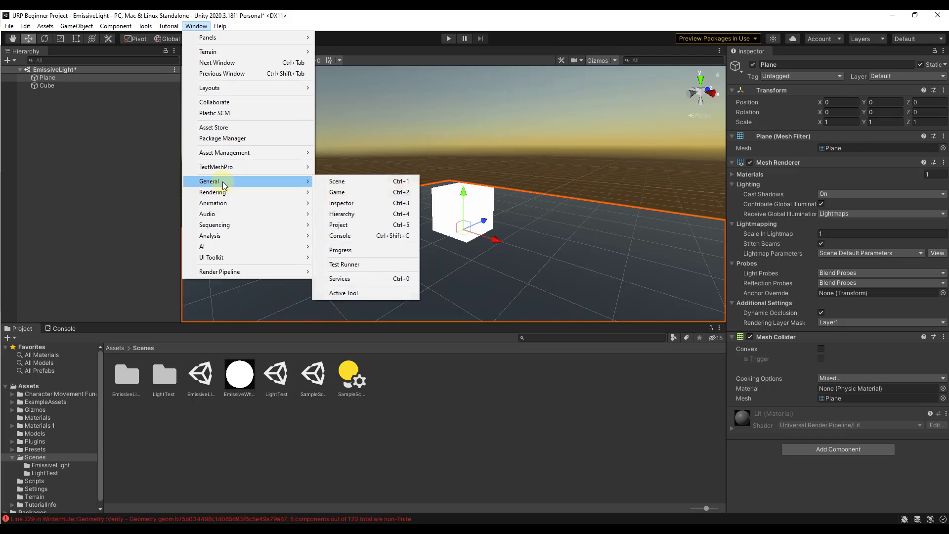
Open the Lighting settings, review the lightmapping options and generate the scene's baked lighting.
mouse_move(223, 193)
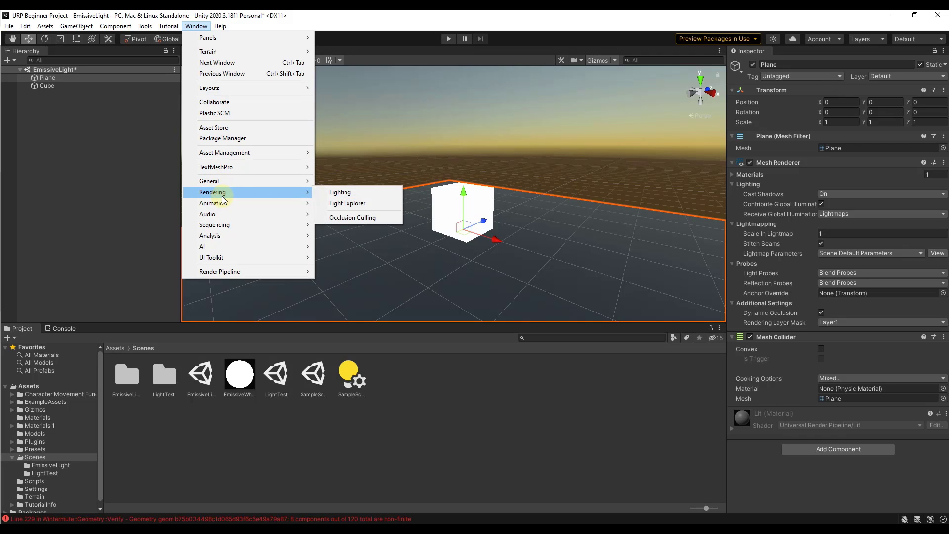
left_click(341, 193)
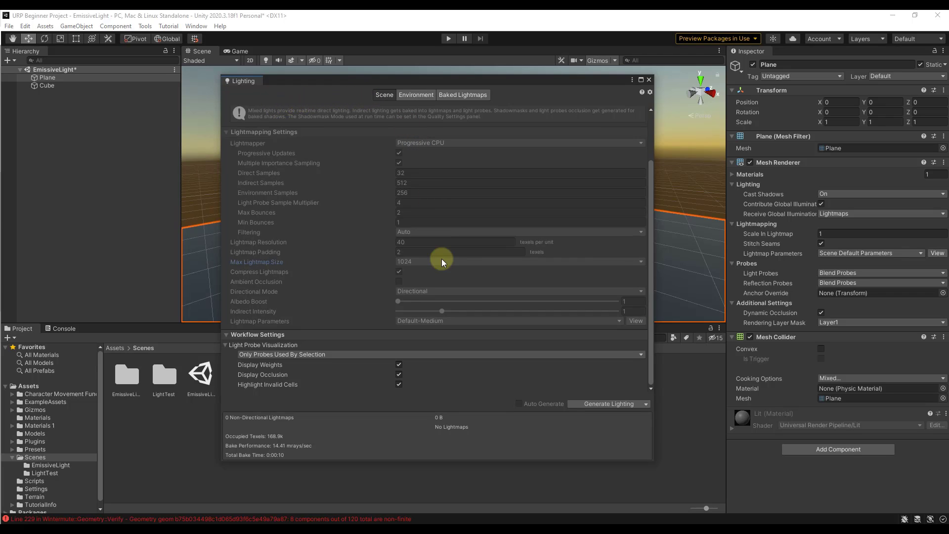
scroll(391, 238, "up", 3)
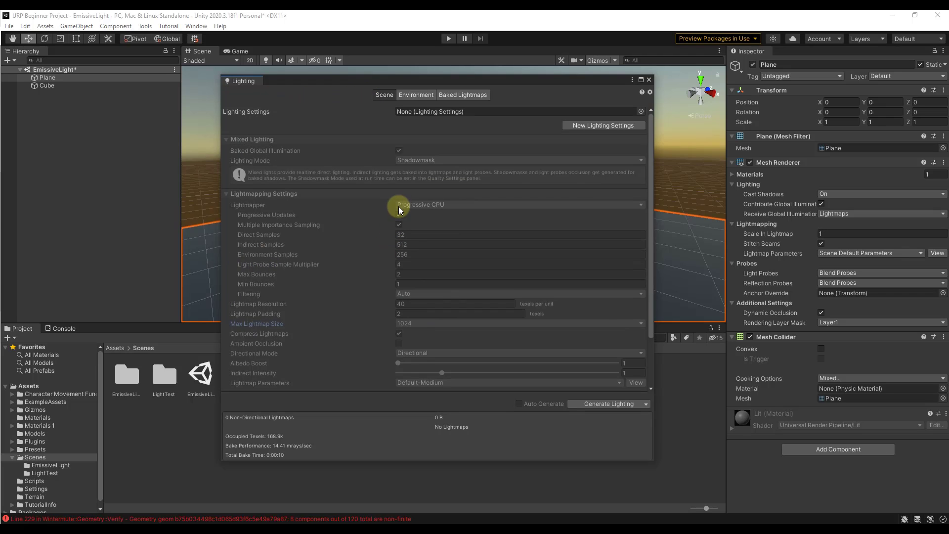
scroll(398, 206, "down", 3)
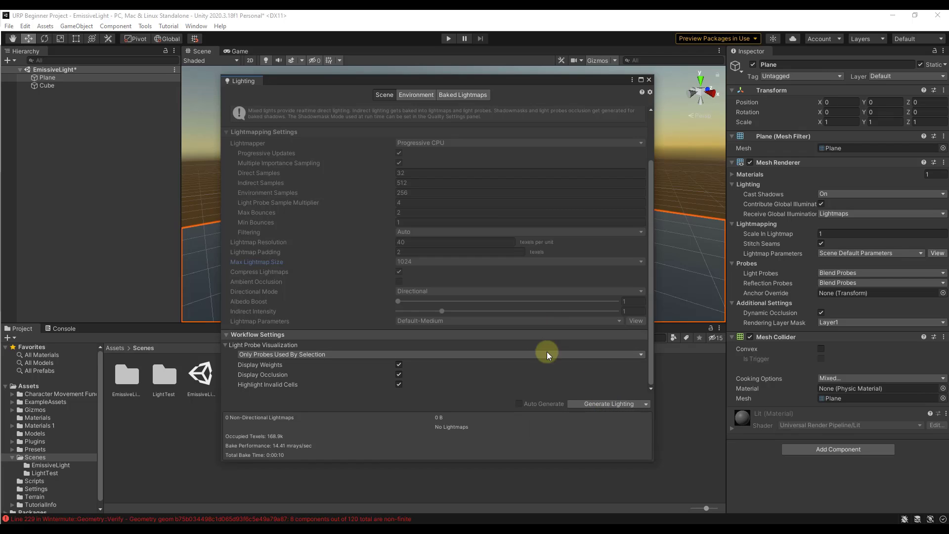
left_click(611, 404)
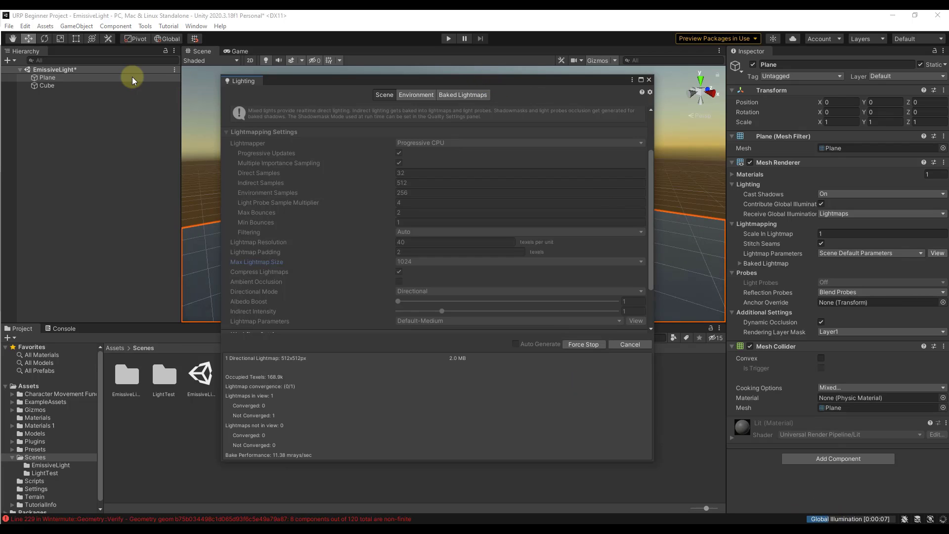
left_click_drag(378, 78, 0, 78)
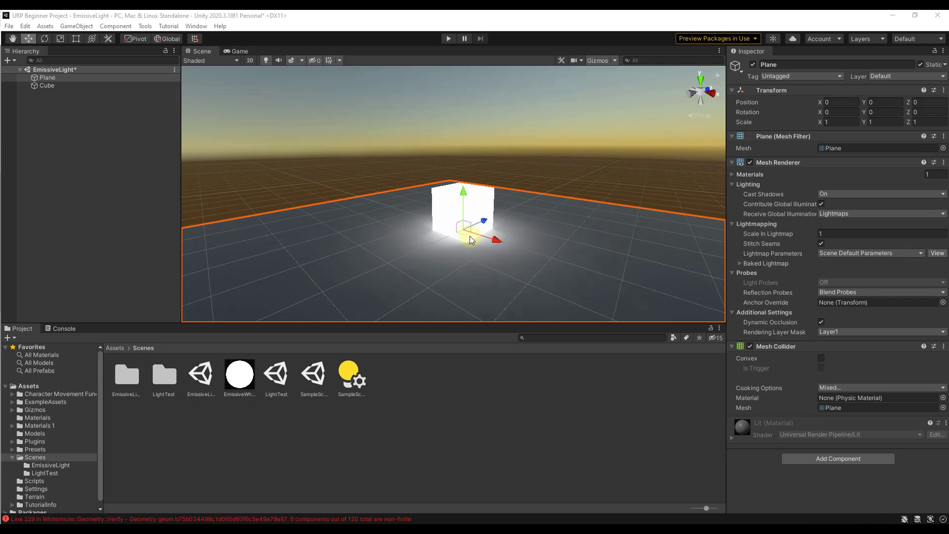
Examine the baked light around the cube and preview the scene's baked lightmap, and return to the Scenes folder.
mouse_move(464, 238)
right_mouse_down()
mouse_move(479, 294)
mouse_move(485, 265)
mouse_move(458, 248)
right_mouse_up()
key("w")
key("s")
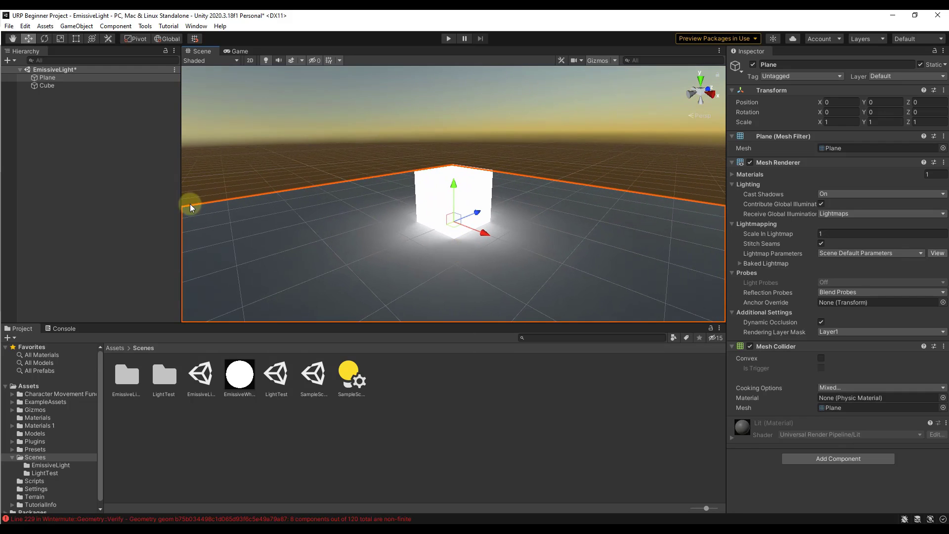
left_click(470, 73)
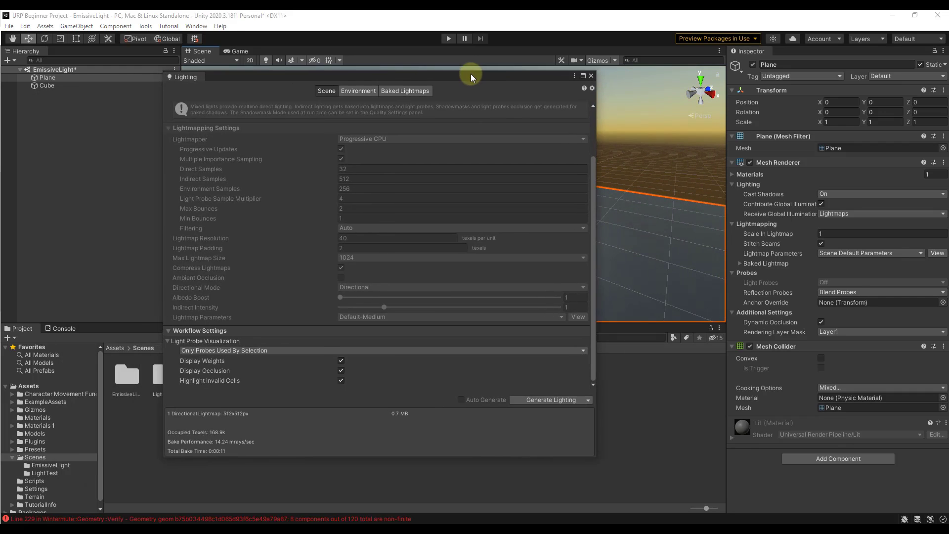
left_click(404, 91)
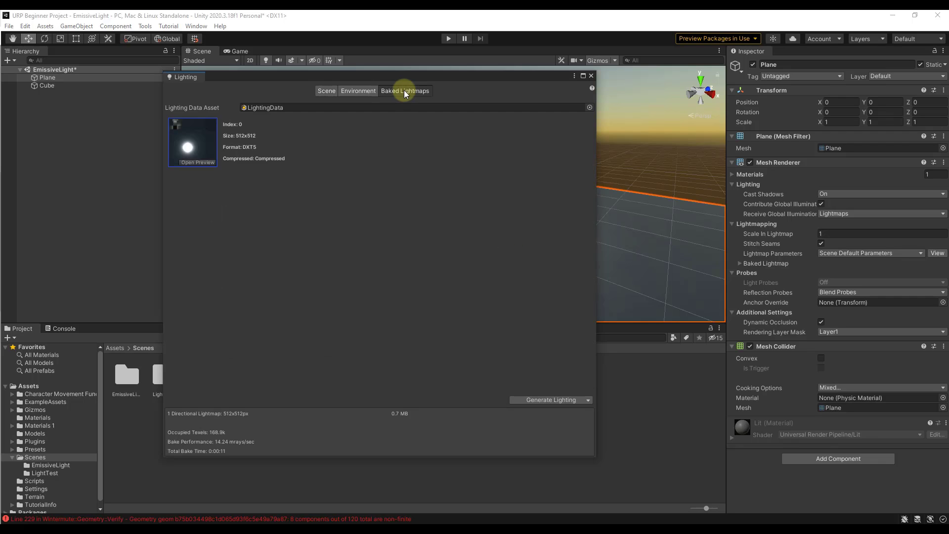
left_click(194, 142)
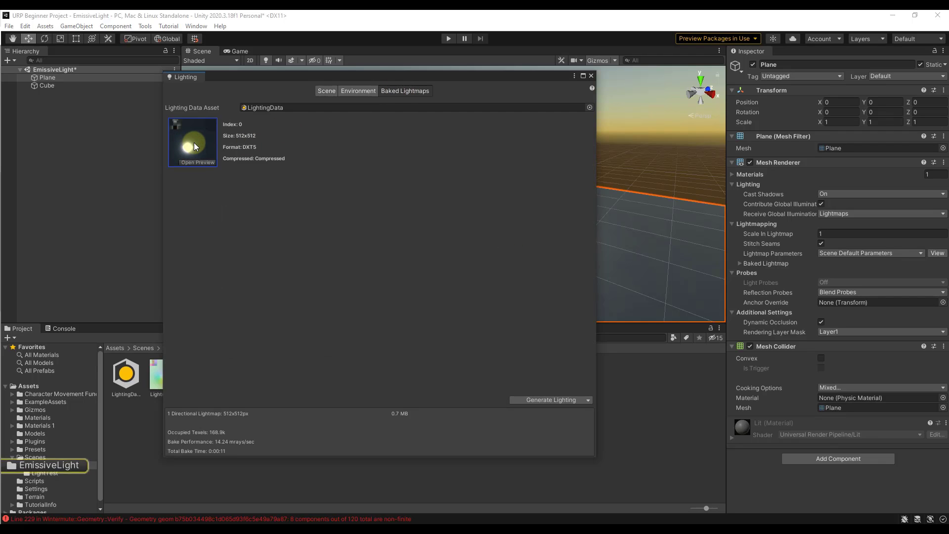
left_click(195, 164)
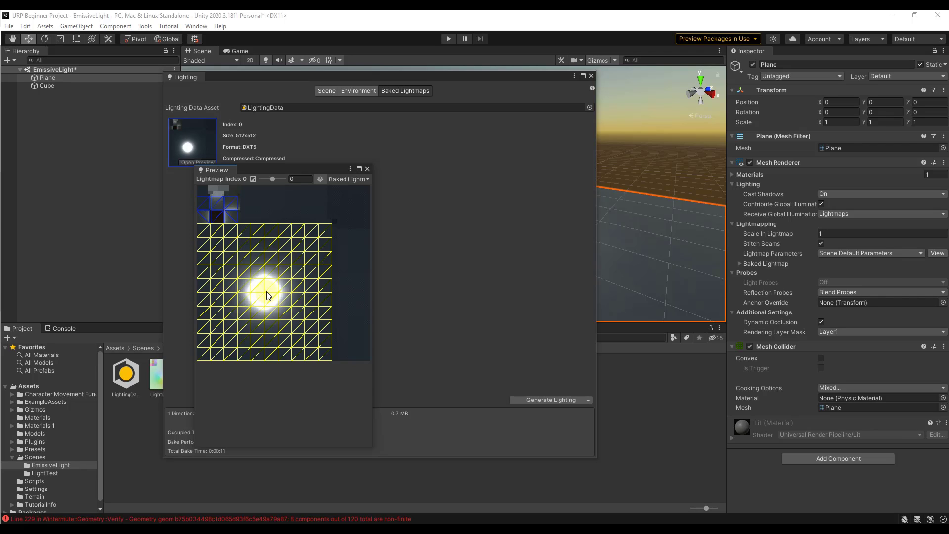
left_click(591, 76)
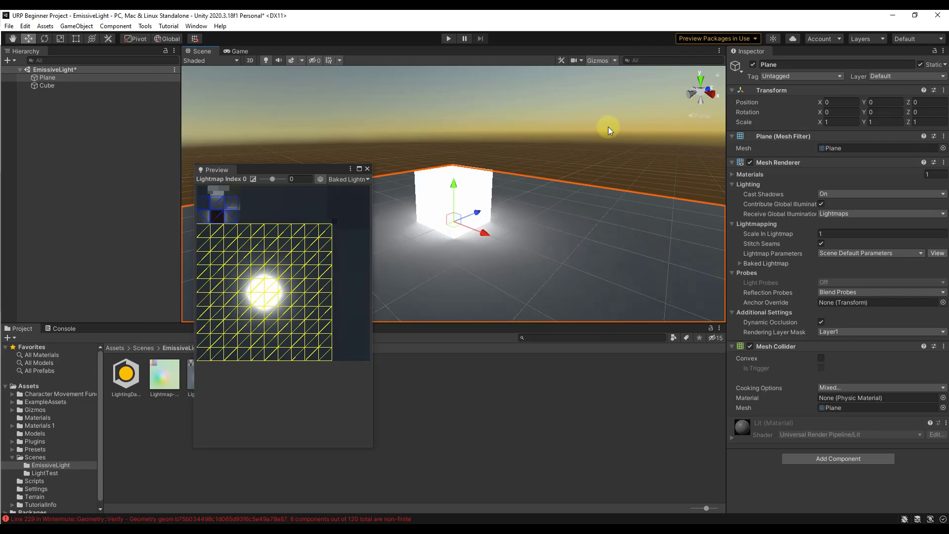
left_click(367, 168)
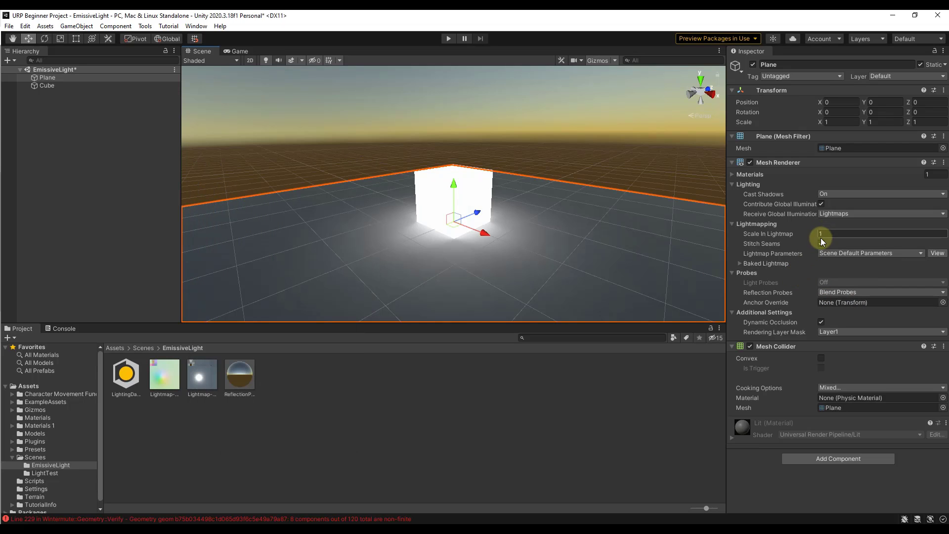
left_click(41, 457)
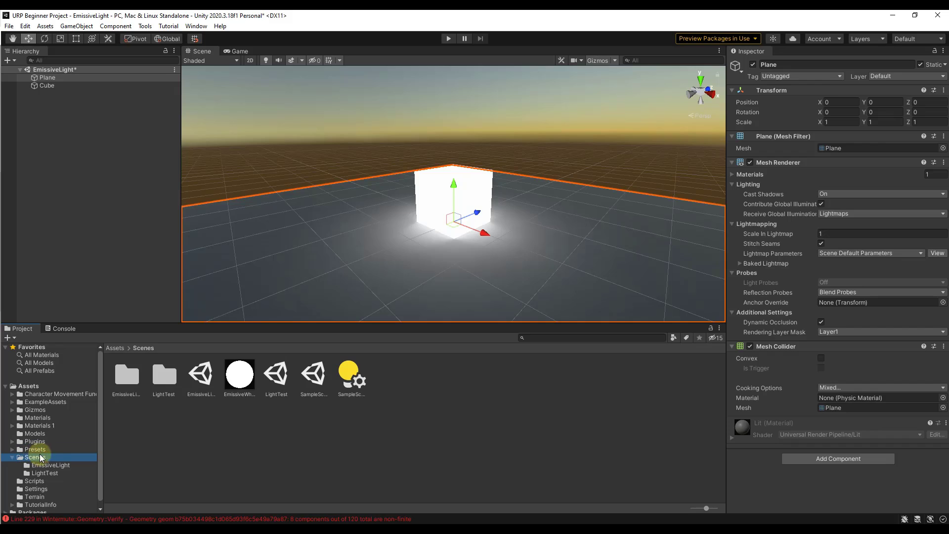
Create a material named EmissiveBlue in the Scenes folder and apply it to the cube.
left_click(242, 366)
right_click(242, 367)
left_click(239, 427)
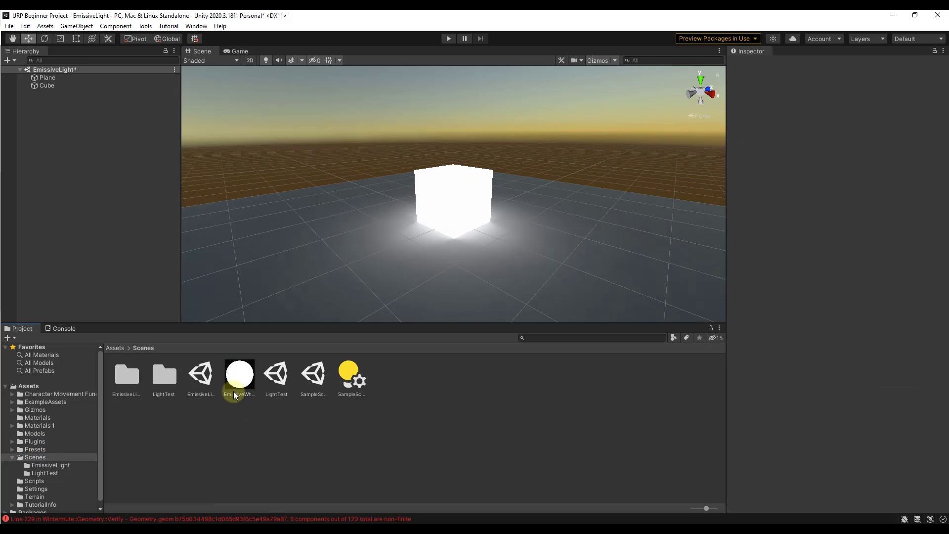
right_click(345, 459)
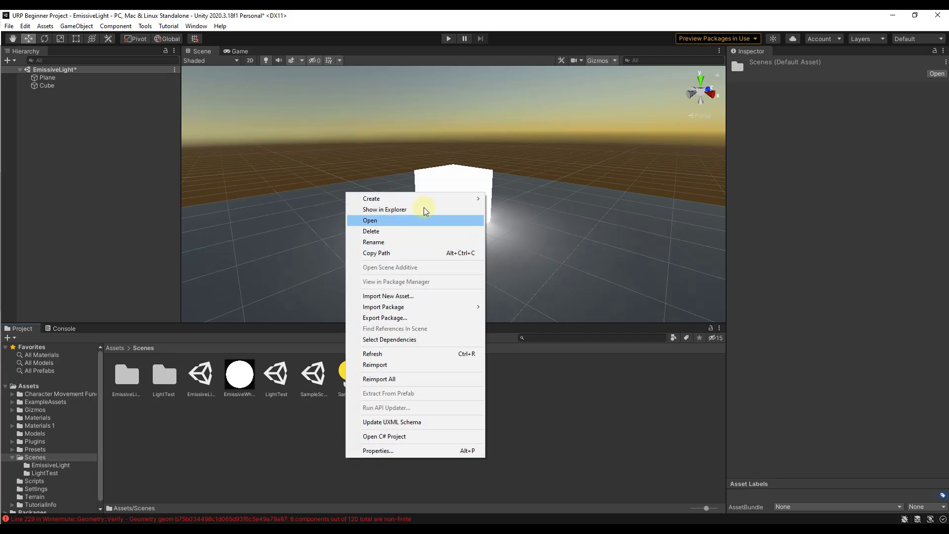
mouse_move(425, 198)
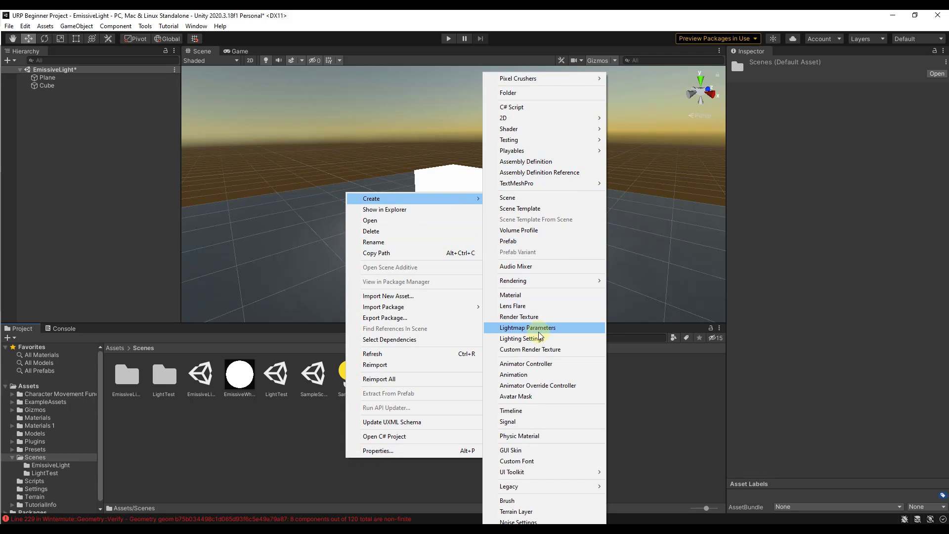
left_click(531, 295)
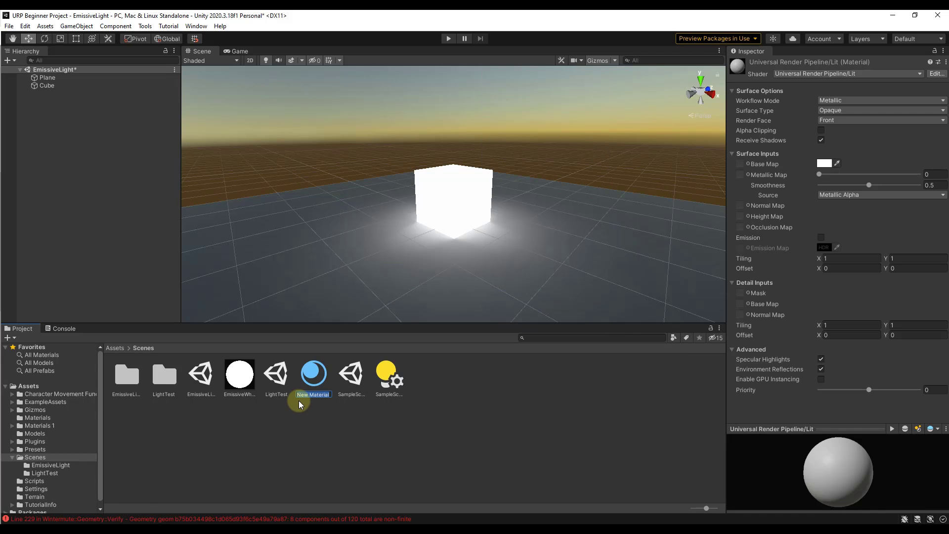
type("EmissiveBlue")
key("Return")
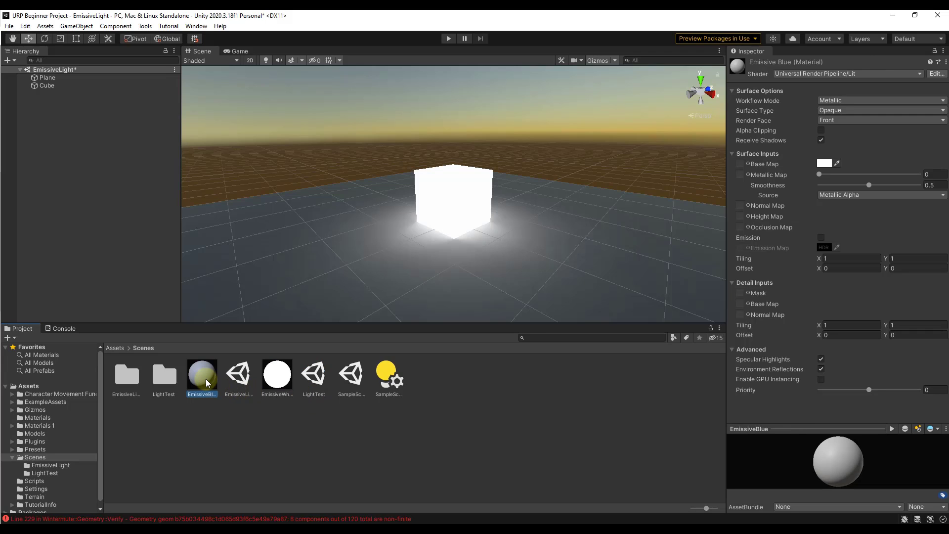
left_click_drag(200, 374, 456, 200)
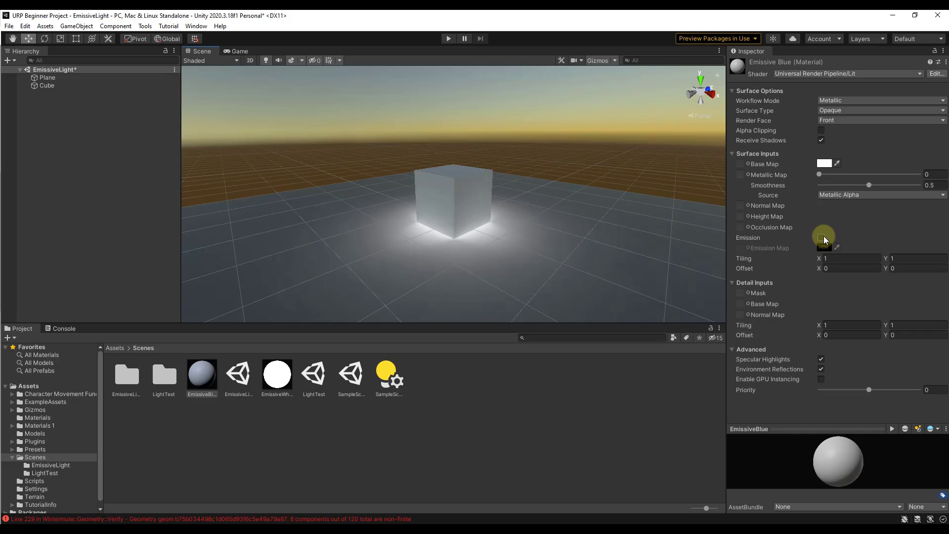
Enable emission on the EmissiveBlue material and set its HDR color to RGB 1, 0, 255 with an intensity of 2.
left_click(821, 238)
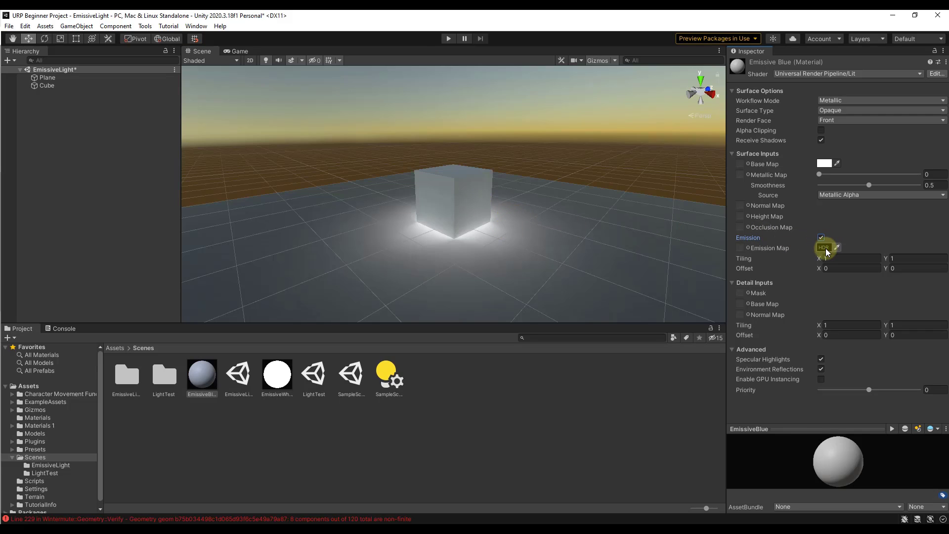
left_click(823, 247)
left_click(859, 365)
left_click_drag(906, 341, 913, 299)
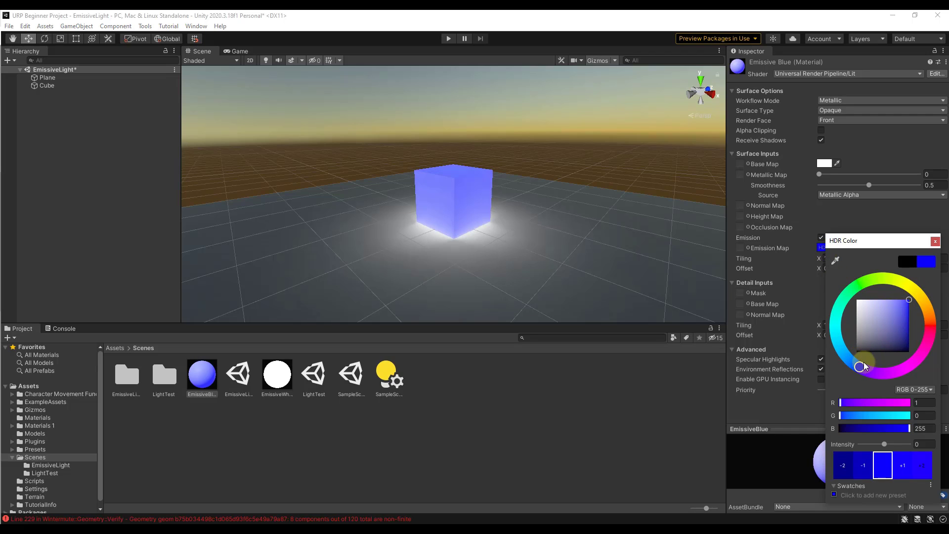
left_click(917, 473)
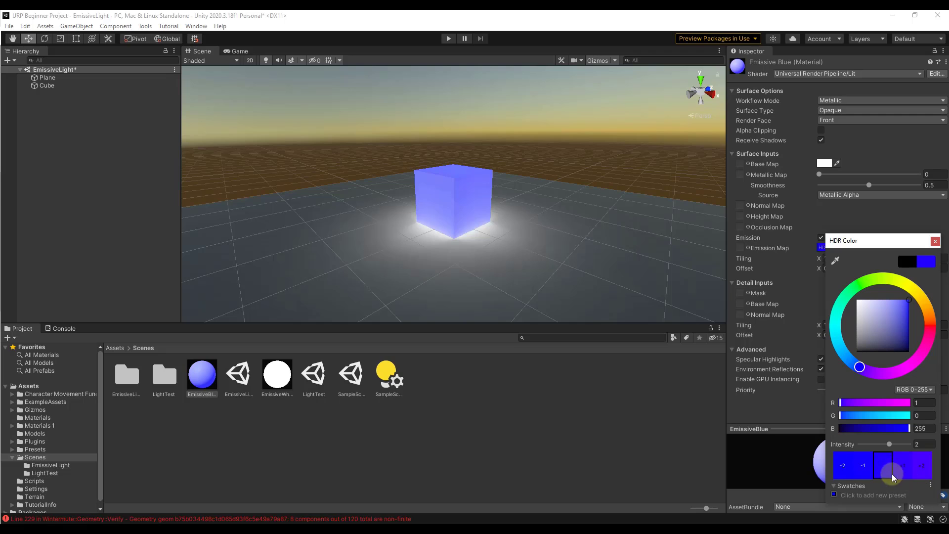
left_click(935, 240)
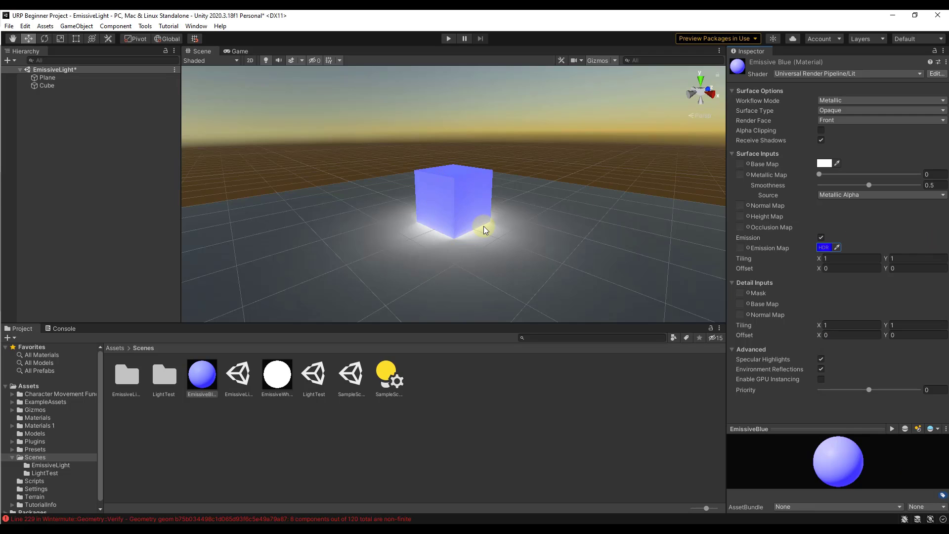
Open the Lighting settings, dock them beside the Inspector, and regenerate the baked lighting for the blue cube.
key("w")
right_click_drag(483, 226, 474, 190)
key("s")
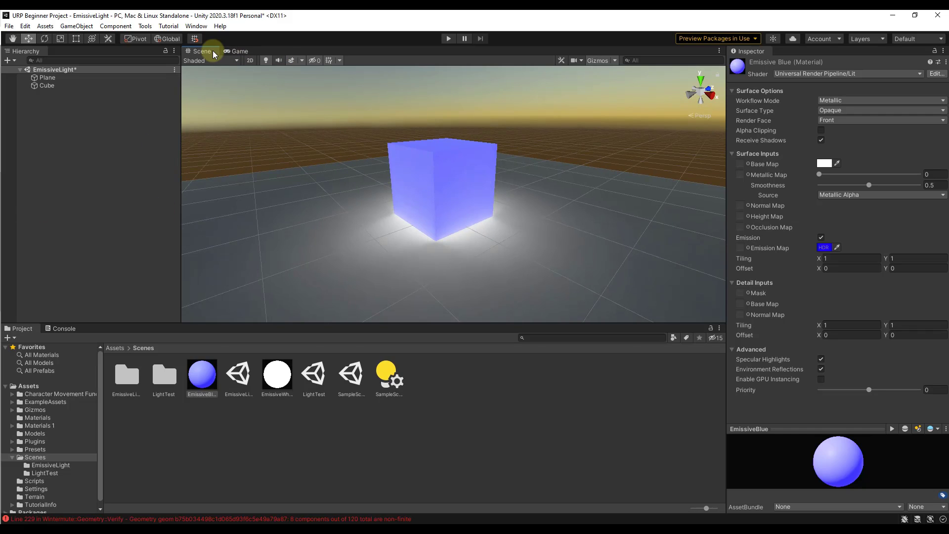
left_click(196, 25)
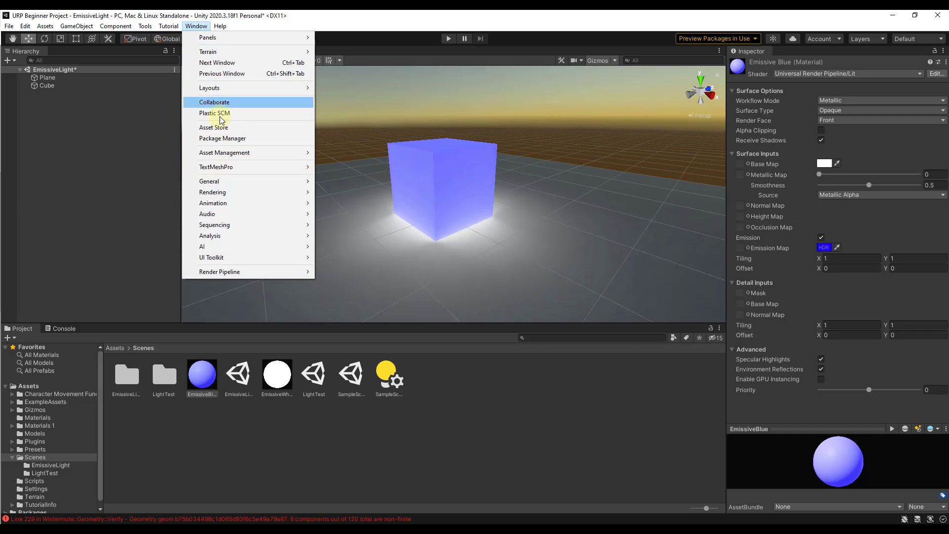
mouse_move(290, 192)
left_click(338, 193)
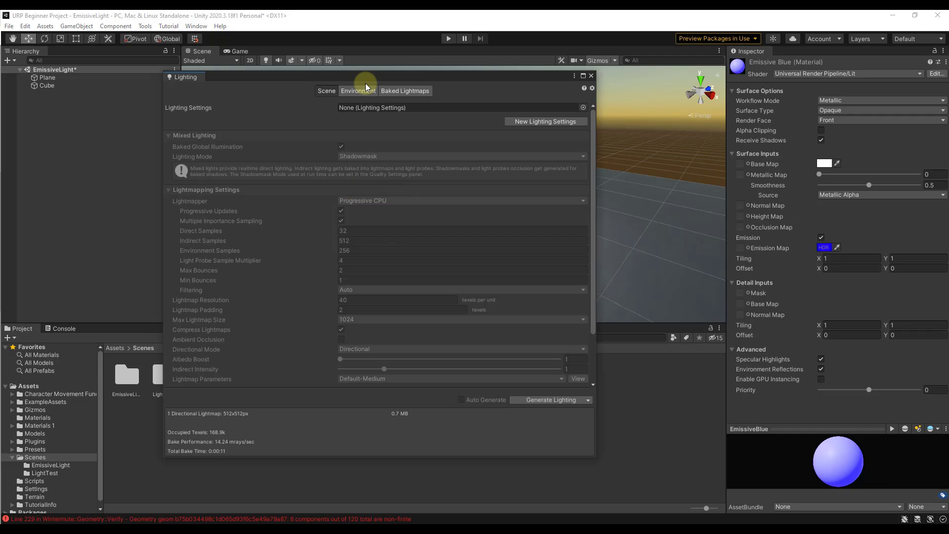
left_click_drag(185, 77, 781, 52)
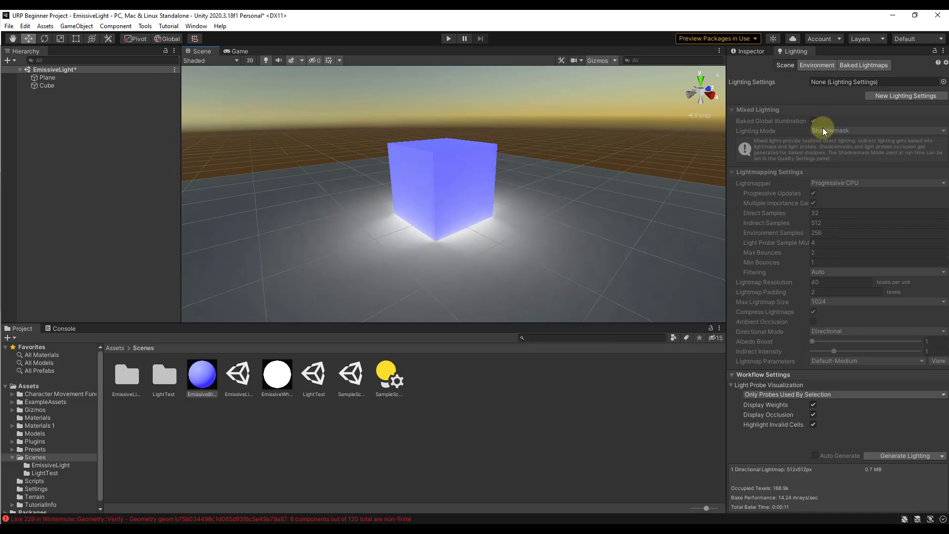
left_click(899, 455)
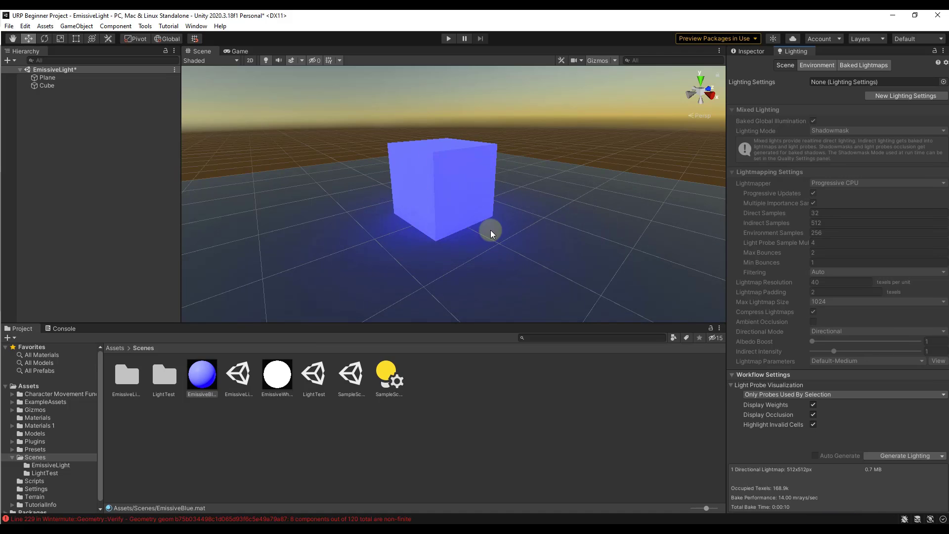
Add a second cube to the scene and reset its position.
left_click_drag(401, 238, 438, 225, "alt")
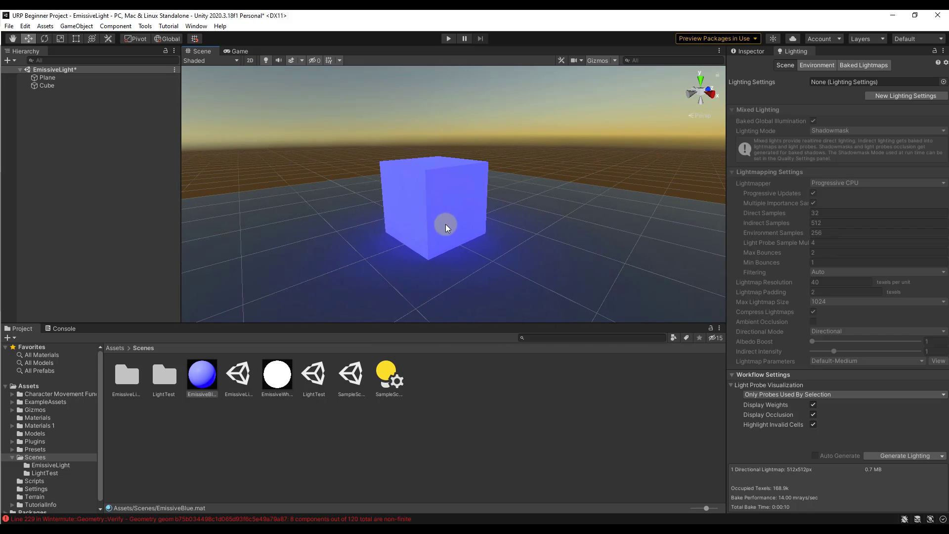
left_click(77, 26)
mouse_move(123, 70)
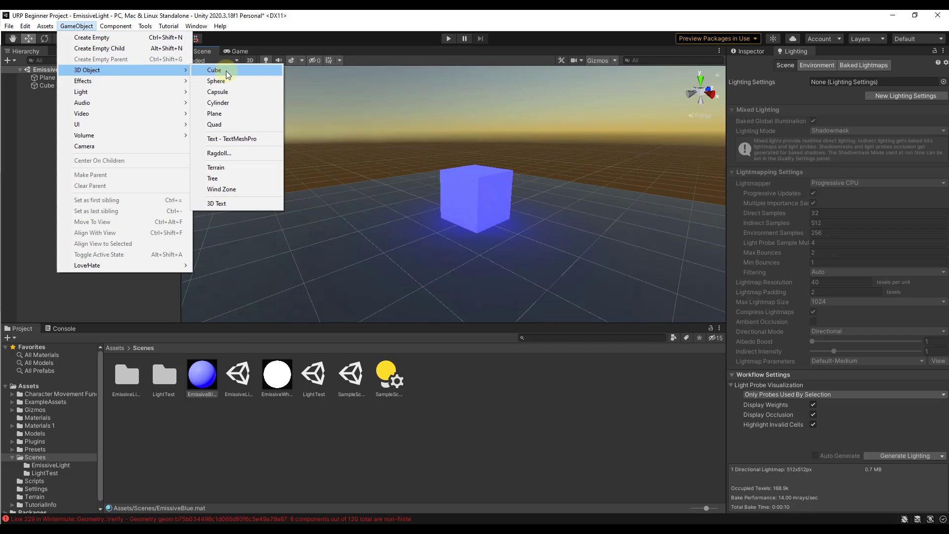
left_click(228, 75)
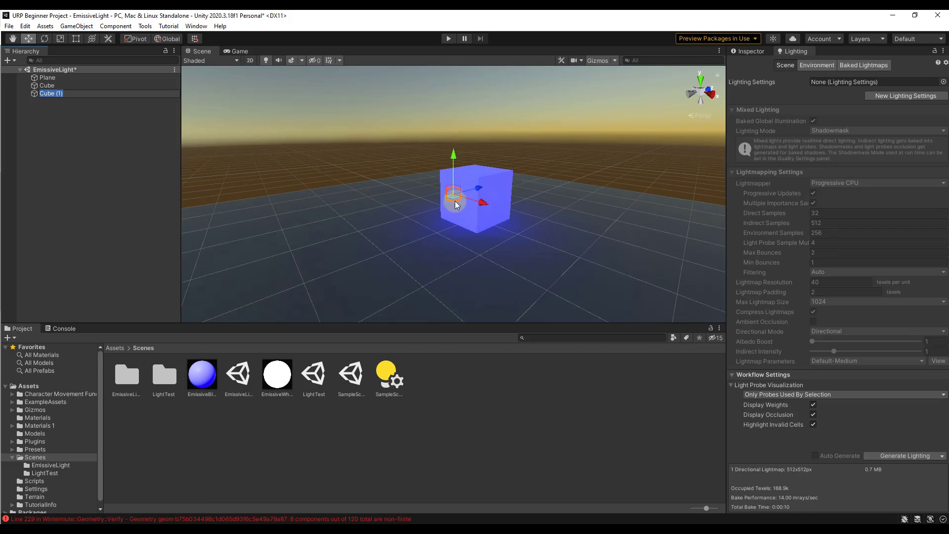
left_click(747, 52)
left_click(943, 90)
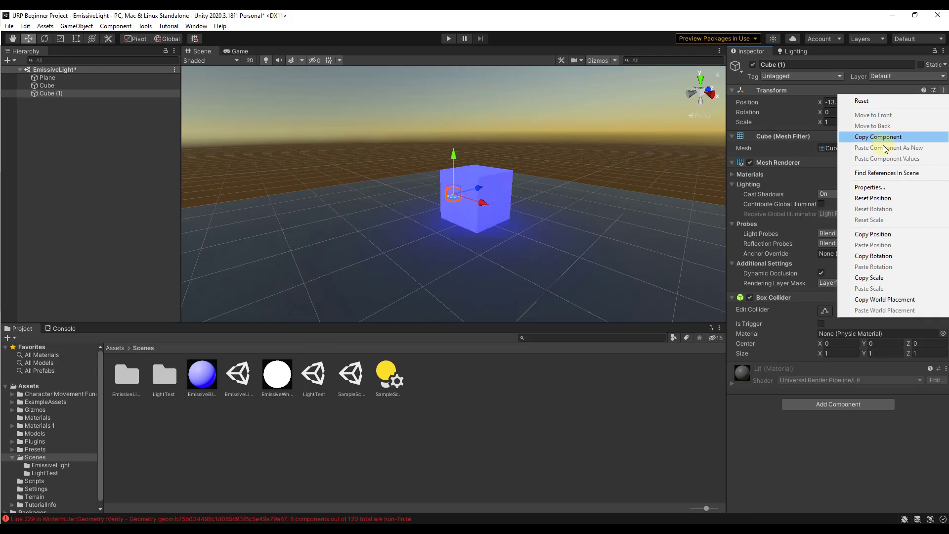
left_click(873, 198)
Move the second cube beside the emissive cube, to about X -2.19, Y 0.46, Z -0.85, and deselect it.
left_click_drag(473, 186, 475, 163)
left_click_drag(489, 196, 449, 192)
scroll(447, 201, "up", 3)
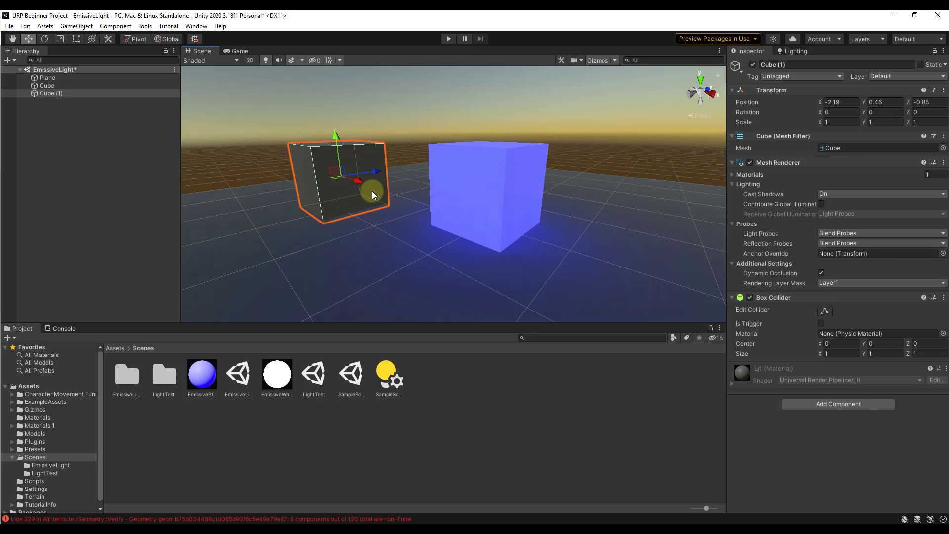
left_click(392, 119)
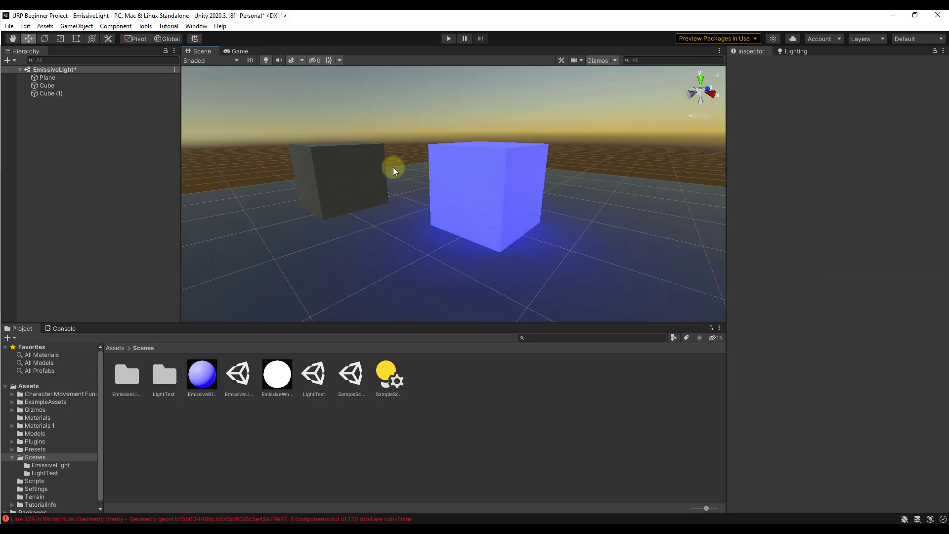
Mark the second cube as Static and regenerate the scene's baked lighting.
left_click(358, 187)
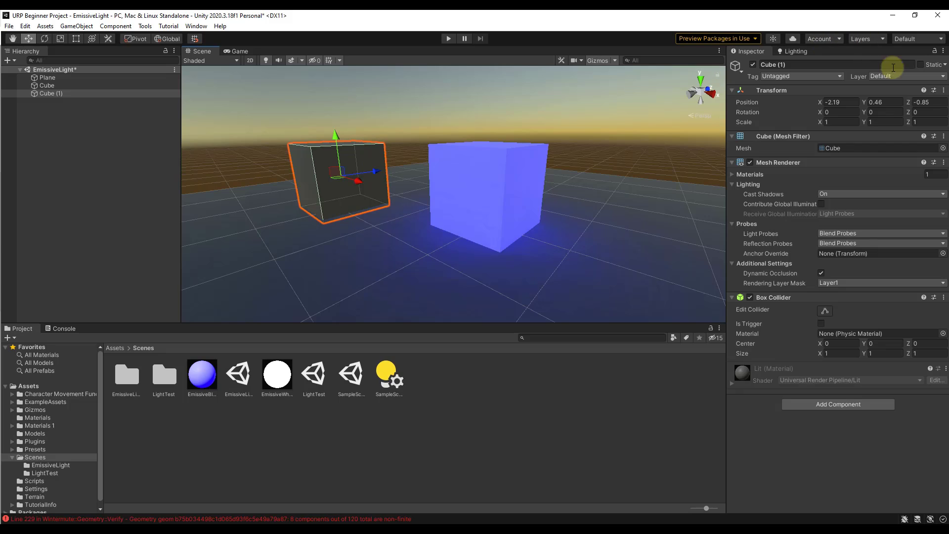
left_click(920, 65)
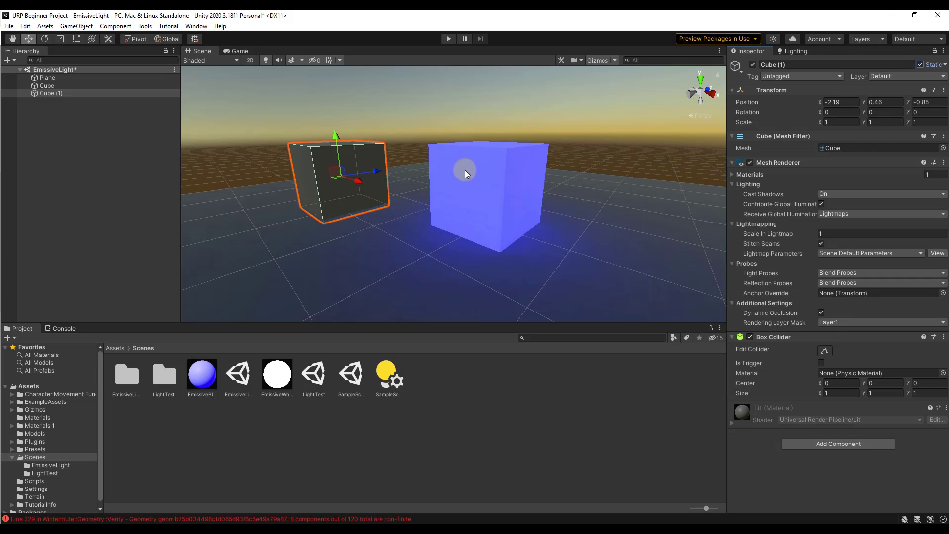
left_click(798, 51)
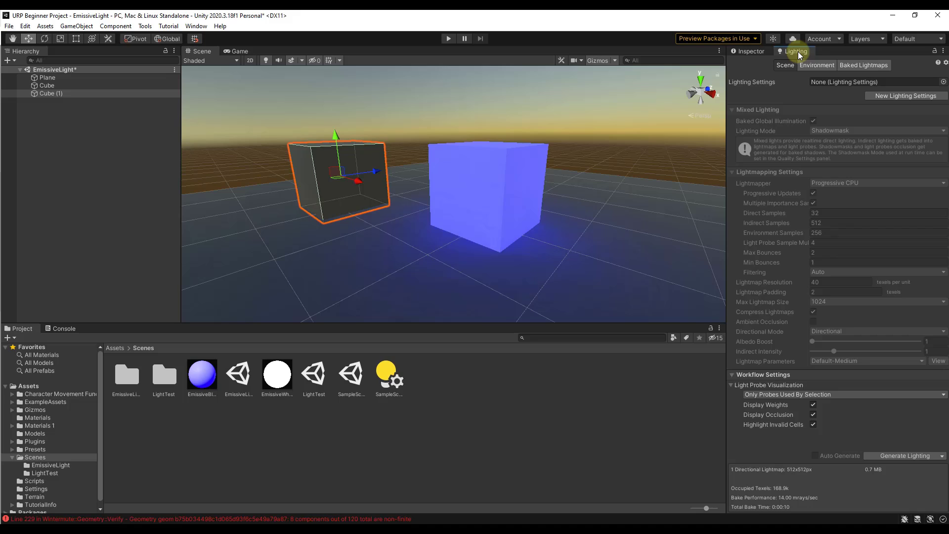
left_click(897, 457)
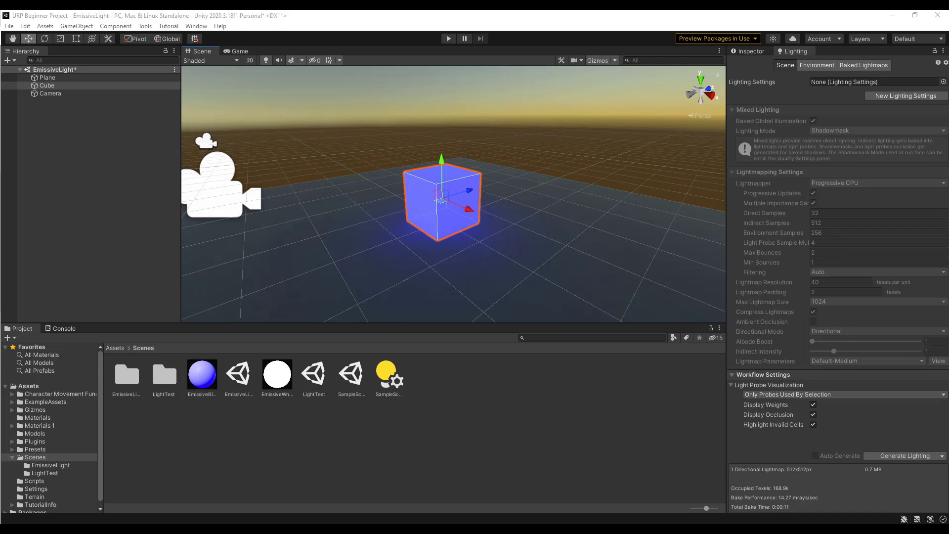
Turn off Static for the emissive blue cube and regenerate the scene's baked lighting.
left_click(748, 51)
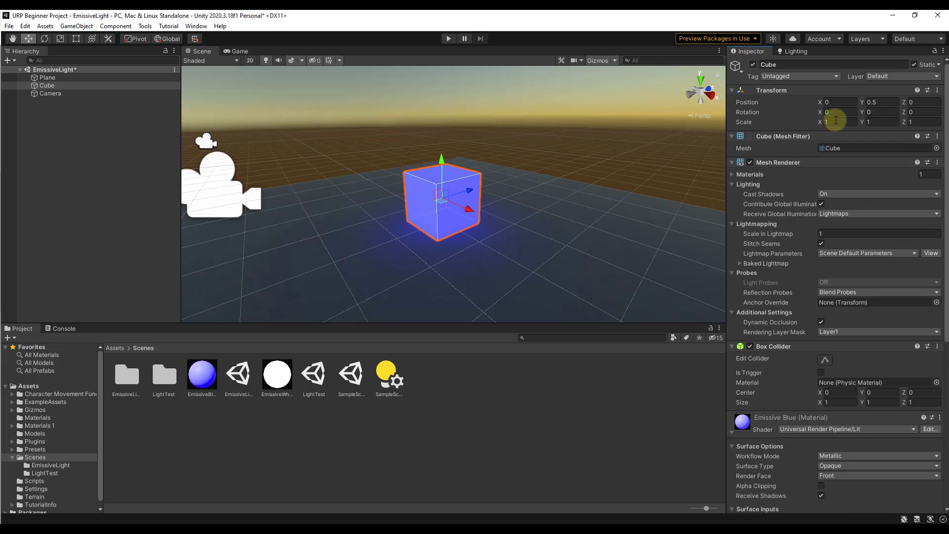
left_click(914, 64)
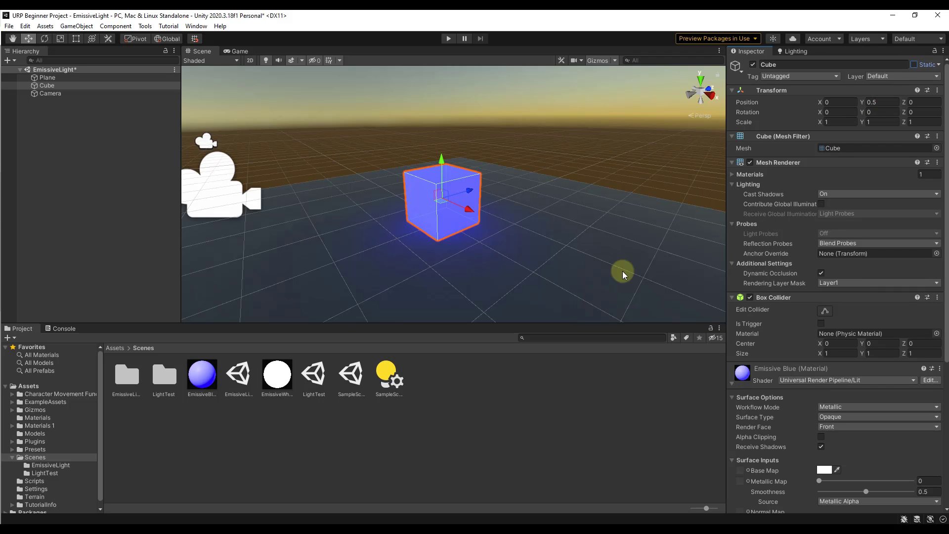
left_click(793, 51)
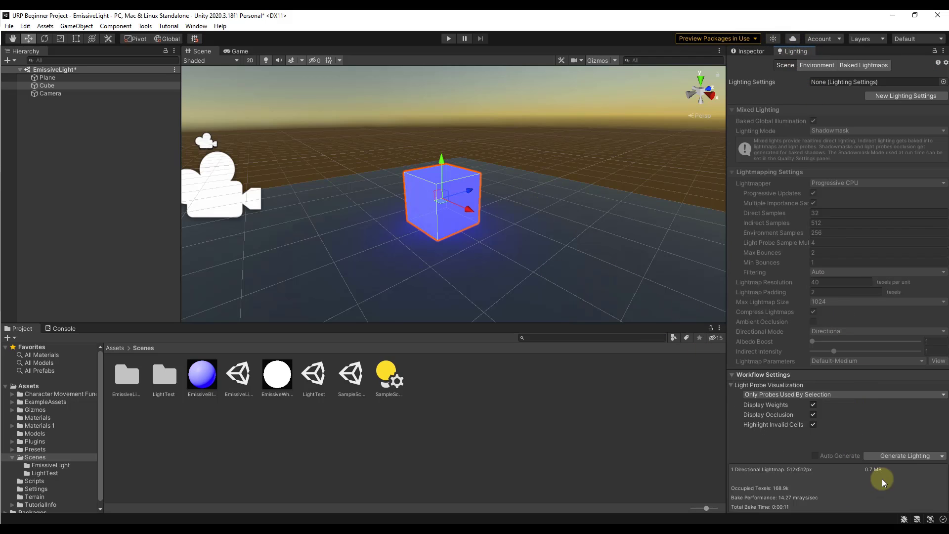
left_click(904, 453)
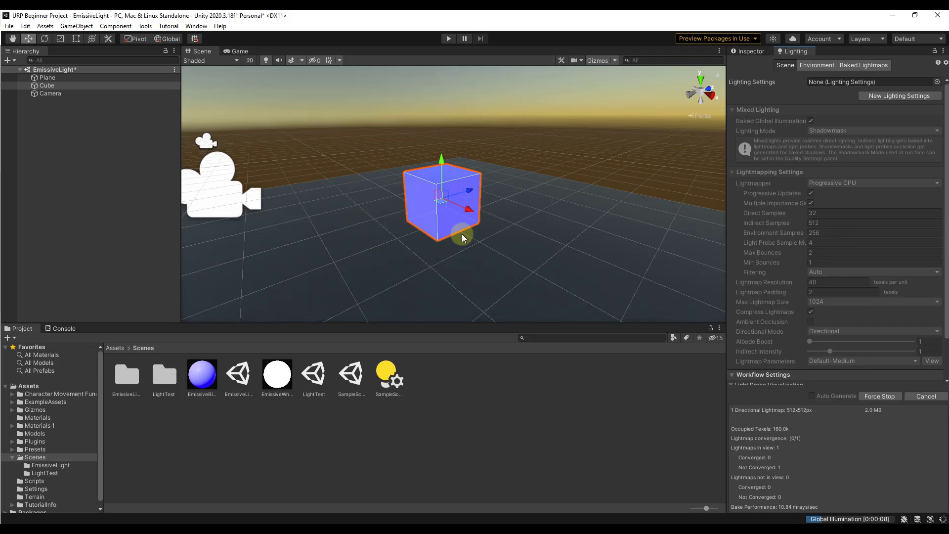
Move the non-static blue cube along the X axis to about 0.554 and inspect its surroundings.
left_click_drag(468, 210, 489, 218)
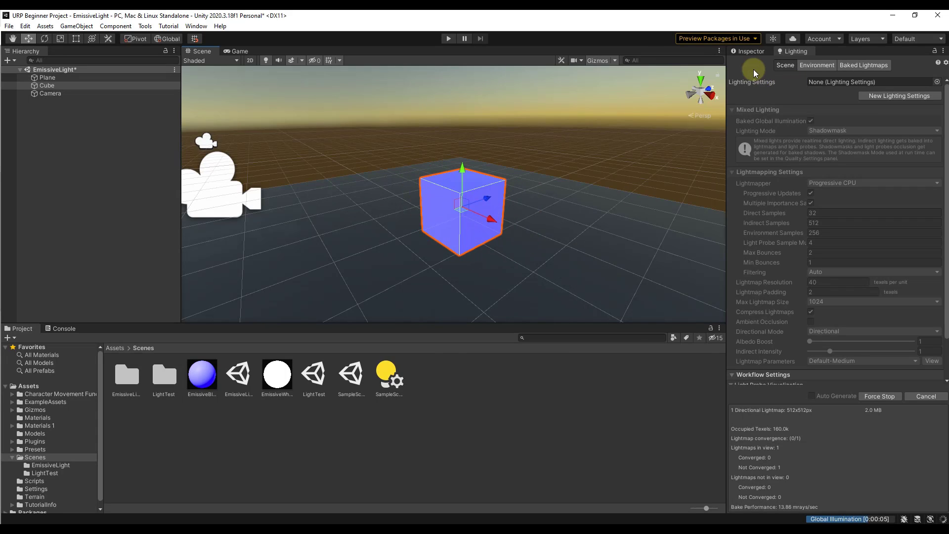
left_click(746, 52)
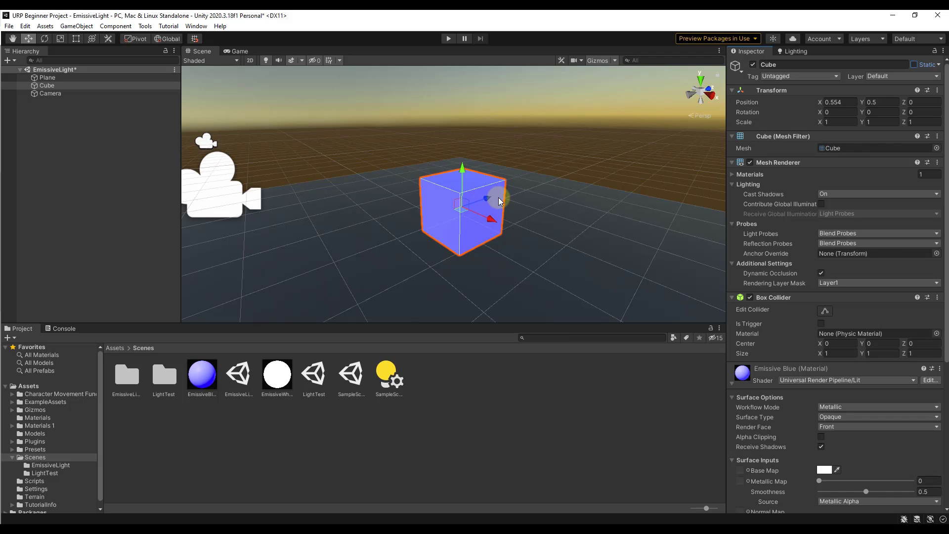
right_click_drag(498, 200, 504, 196)
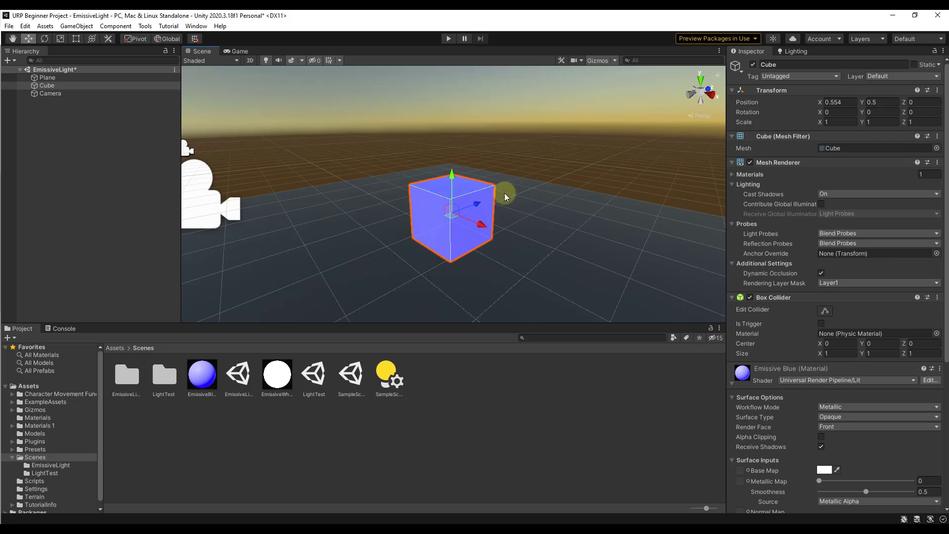
Align the scene's camera with the current scene view of the blue cube and enable its Post Processing.
left_click(53, 94)
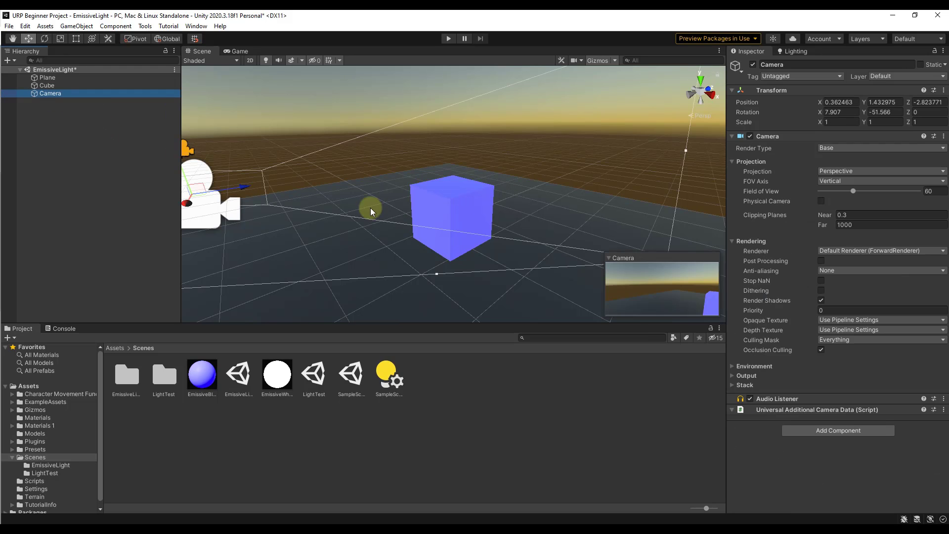
right_click_drag(318, 206, 292, 218)
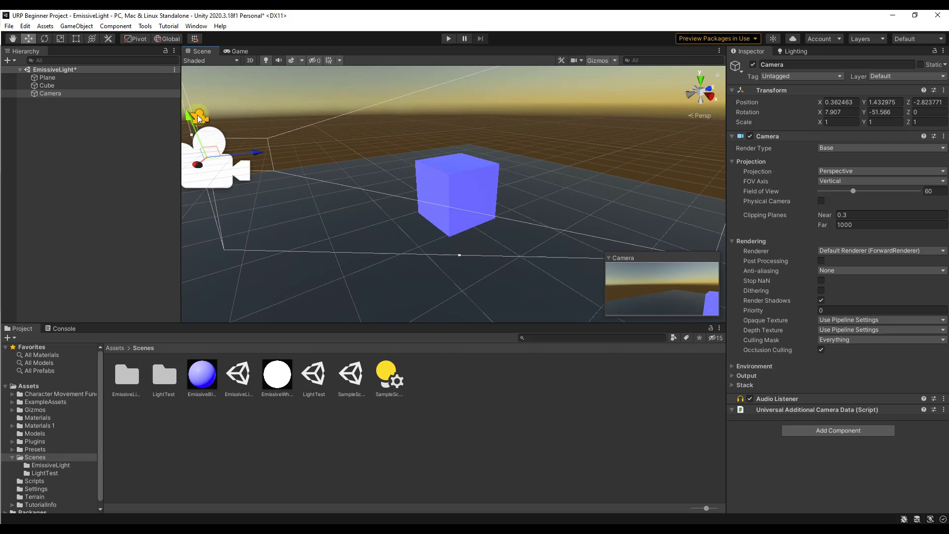
left_click(72, 26)
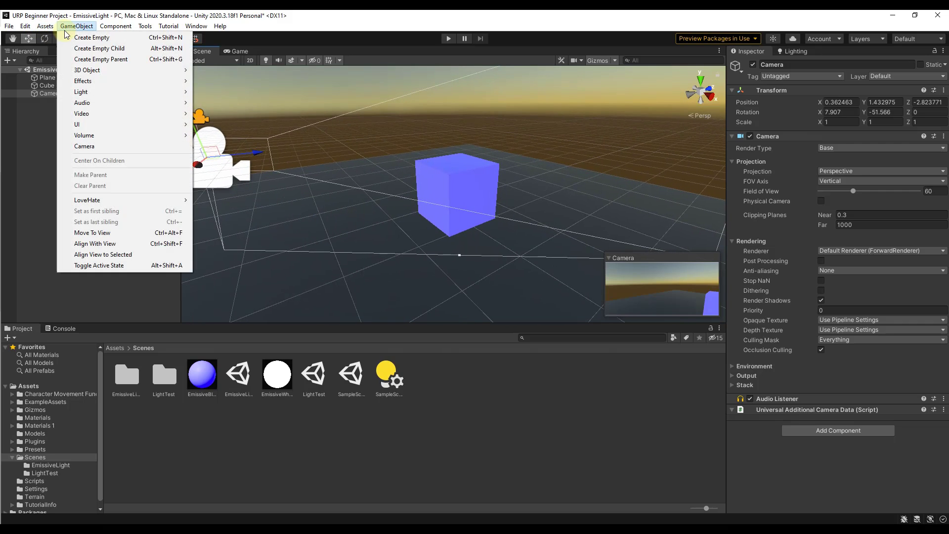
left_click(113, 244)
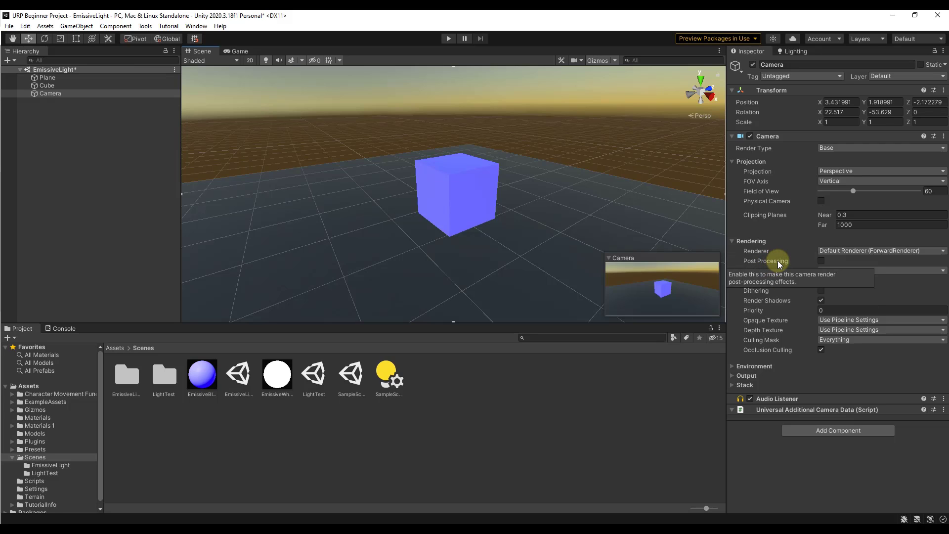
left_click(821, 261)
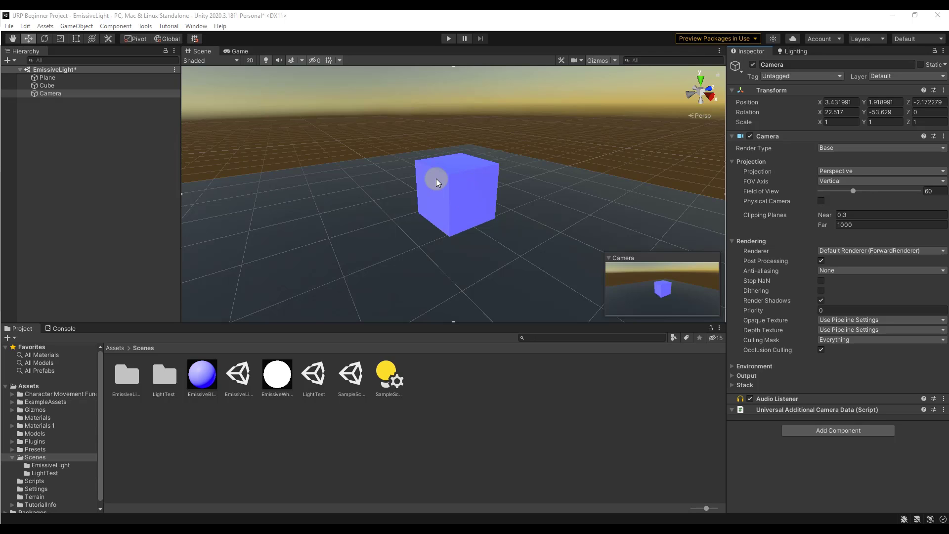
Add a Global Volume to the scene and reset its transform to the origin.
right_click_drag(436, 179, 486, 176)
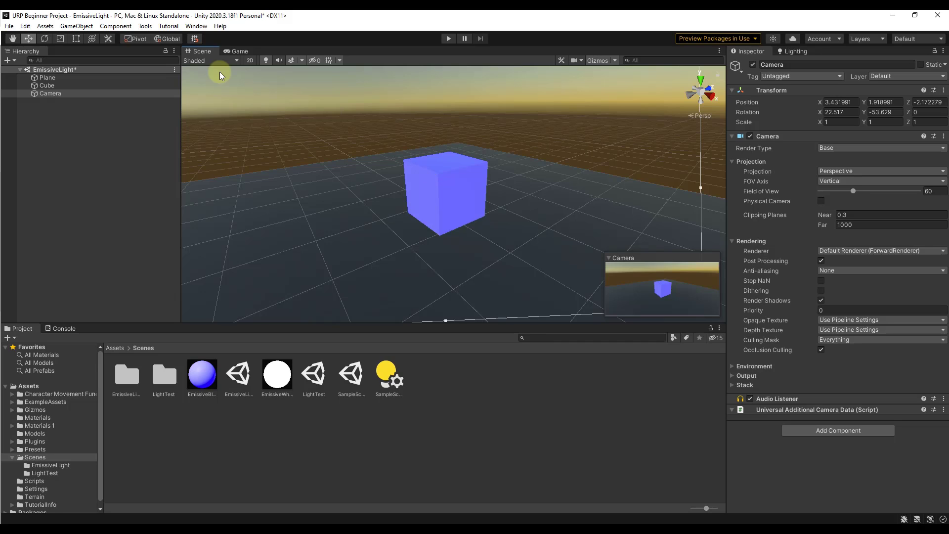
left_click(81, 29)
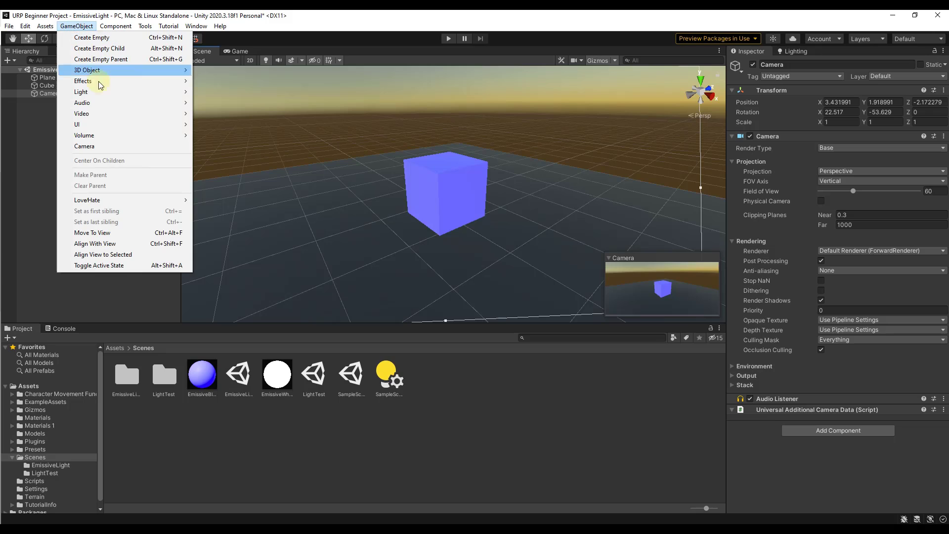
mouse_move(114, 134)
left_click(225, 135)
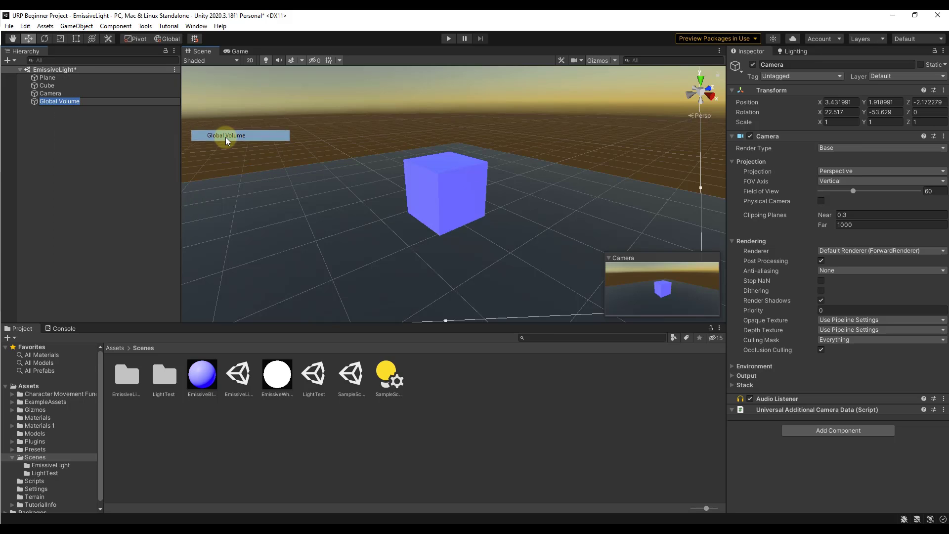
left_click(943, 90)
left_click(909, 100)
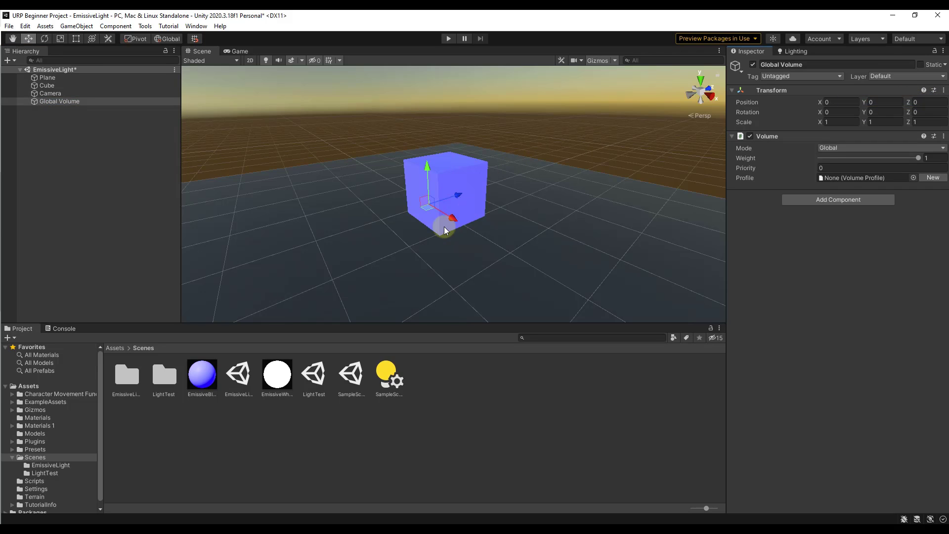
Move the Global Volume into the blue cube, to about X 0.636, Y 0.532, Z 0.
left_click_drag(452, 218, 481, 231)
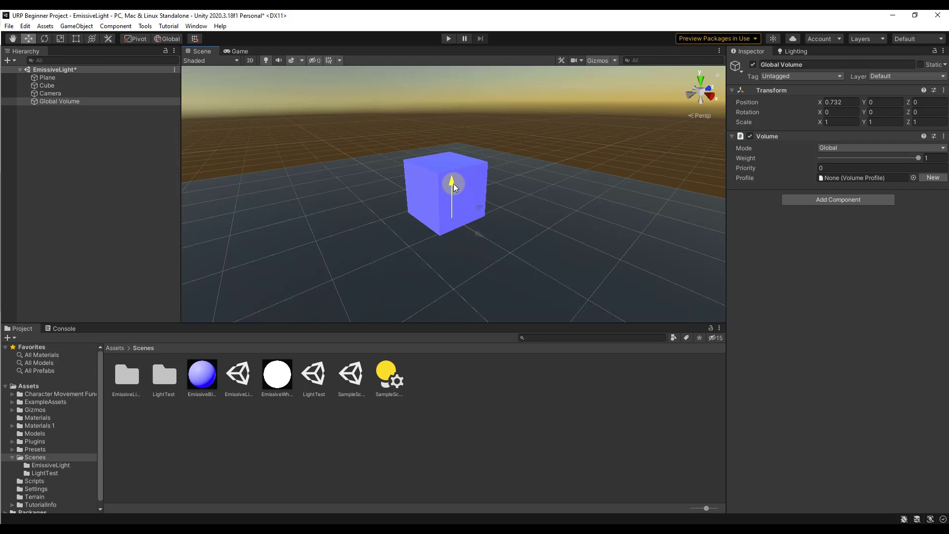
left_click_drag(453, 183, 450, 155)
mouse_move(475, 205)
left_mouse_down()
mouse_move(465, 200)
mouse_move(474, 200)
left_mouse_up()
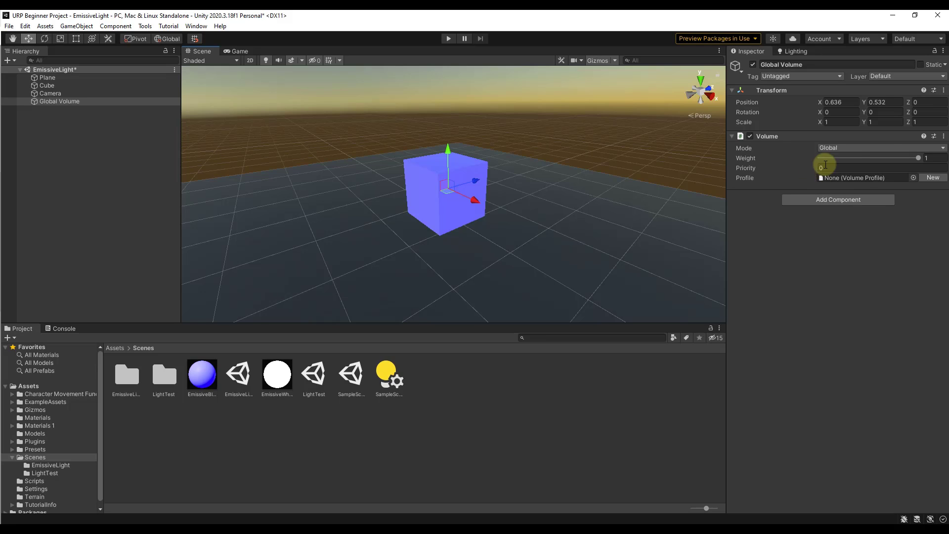
left_click(870, 211)
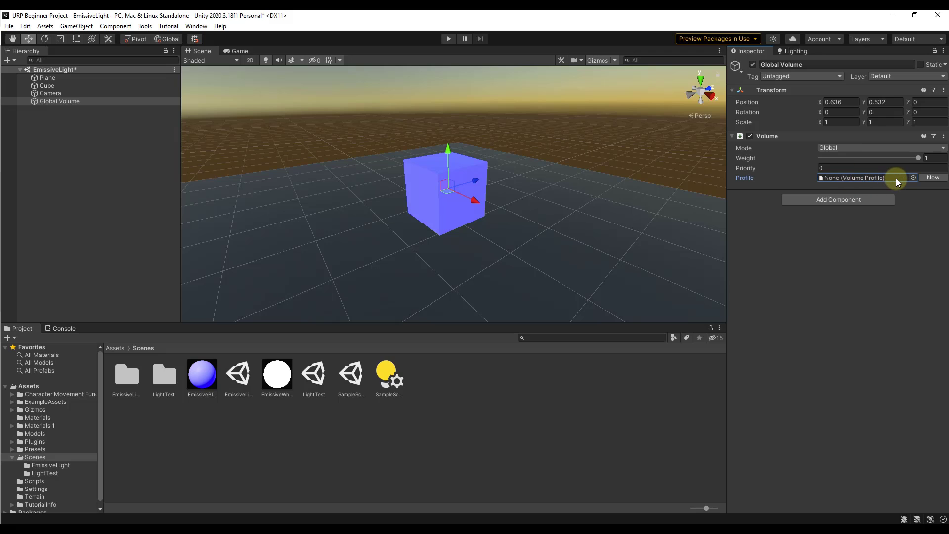
Create a new profile for the Global Volume and add a Bloom override with Intensity about 3.64.
left_click(934, 177)
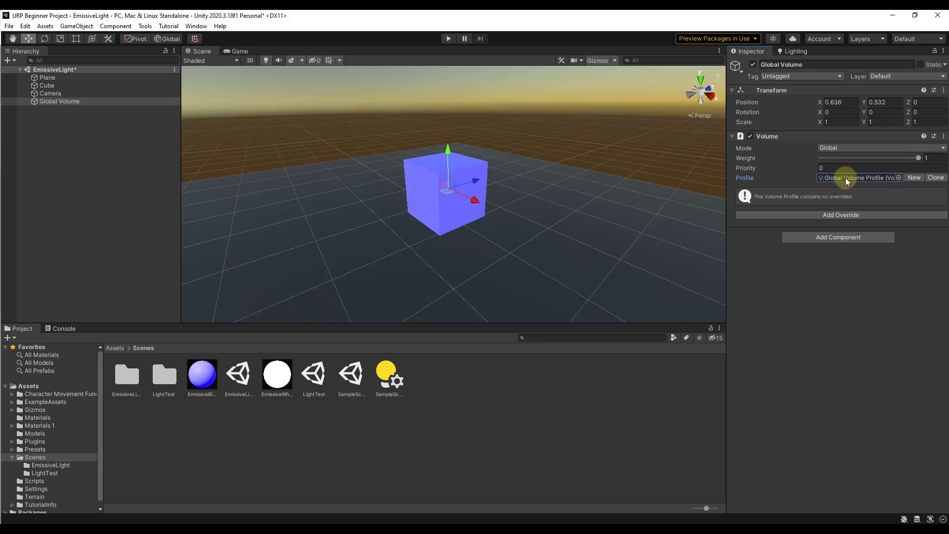
left_click(840, 214)
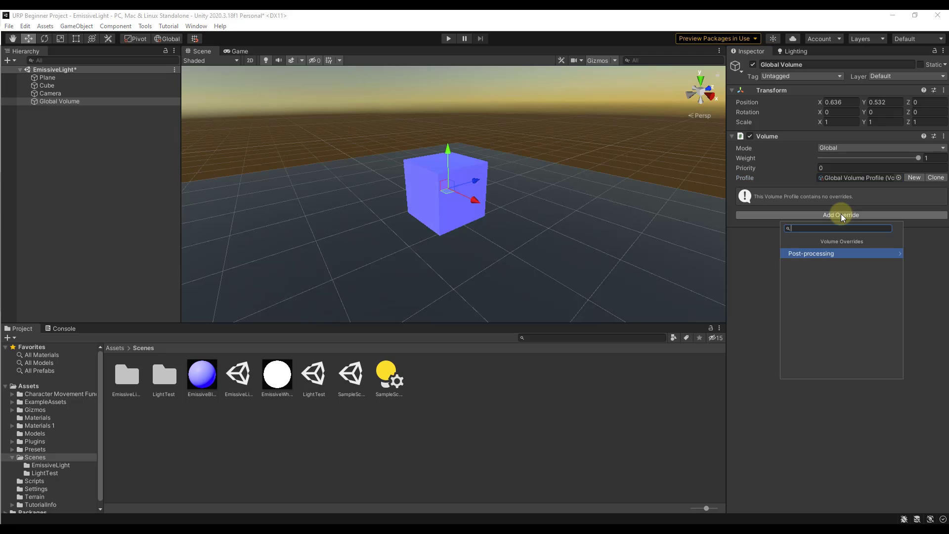
left_click(828, 254)
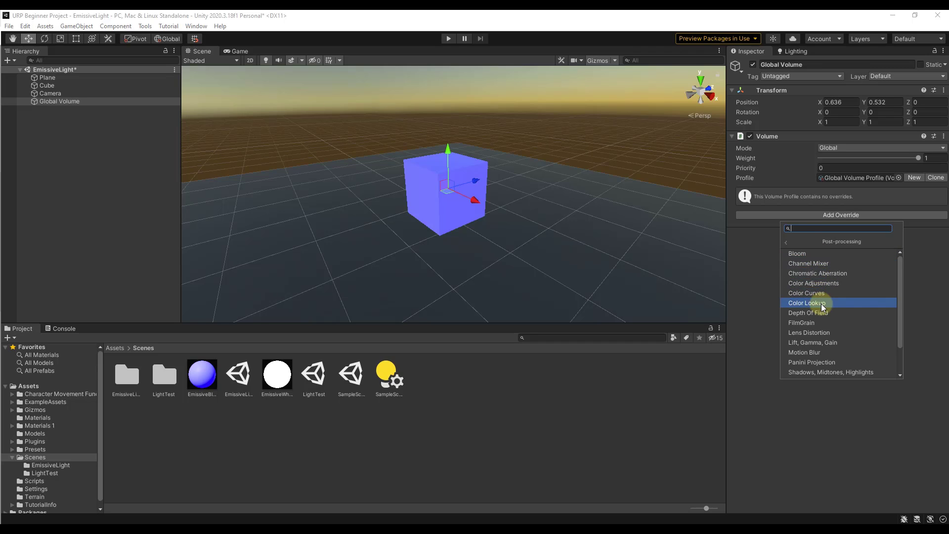
left_click(808, 254)
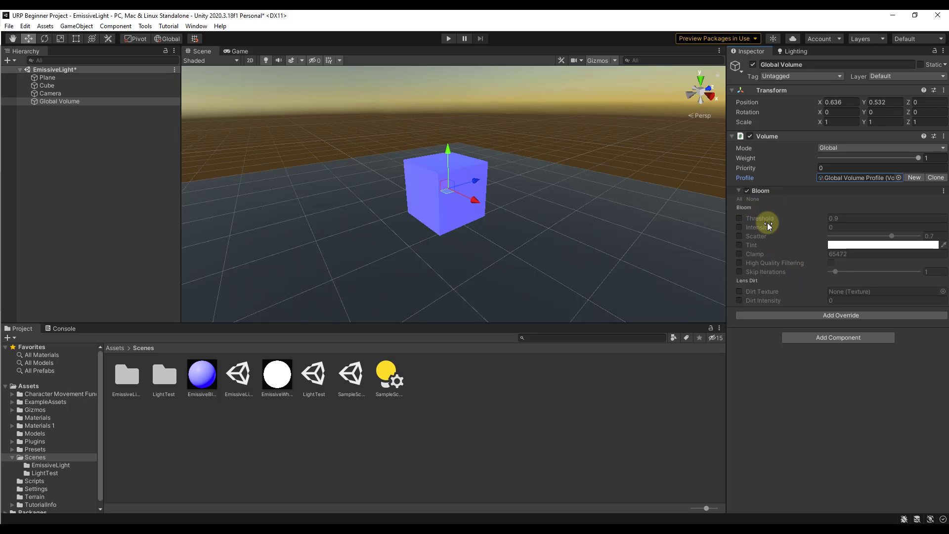
left_click(740, 227)
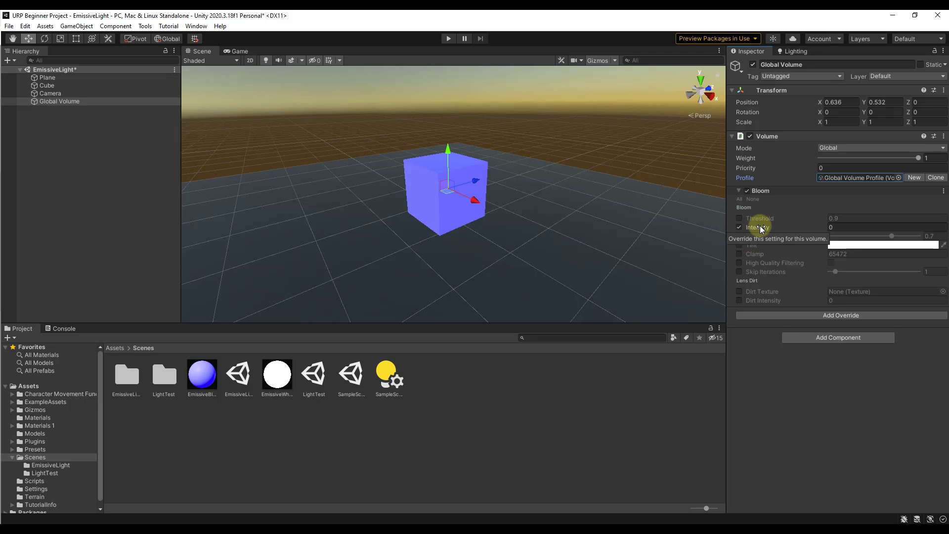
left_click_drag(762, 226, 839, 227)
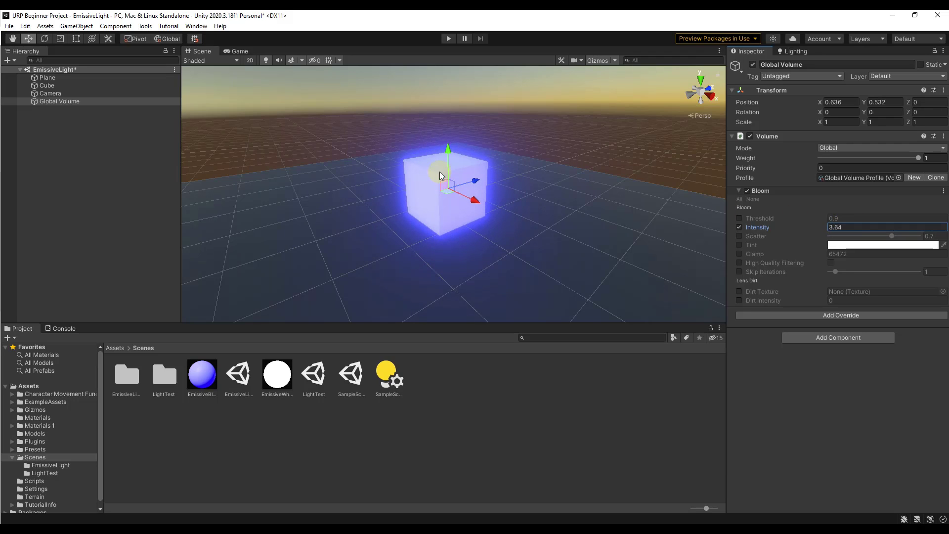
Move the blue cube along the X axis to about 0.194 and inspect its glow.
left_click_drag(468, 203, 447, 198)
left_click(68, 101)
left_click(47, 86)
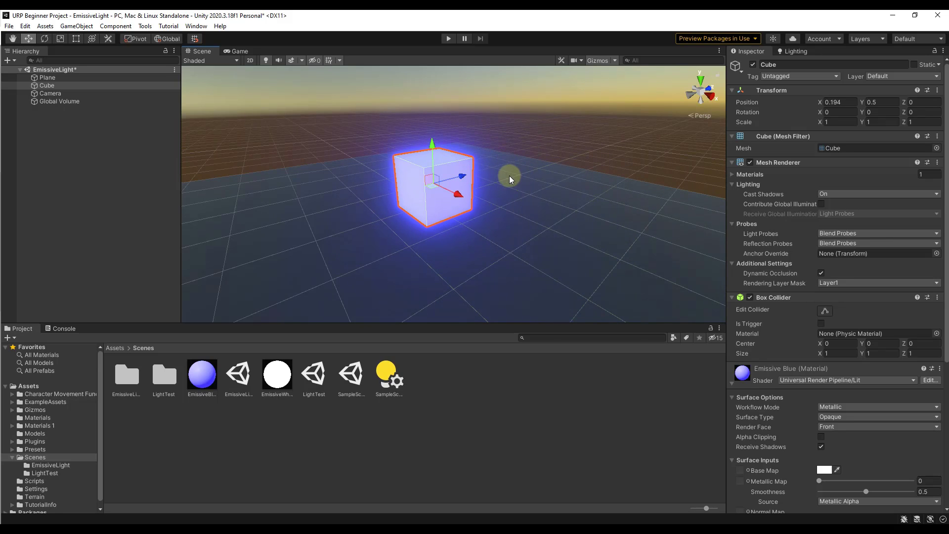
left_click_drag(502, 218, 358, 220, "alt")
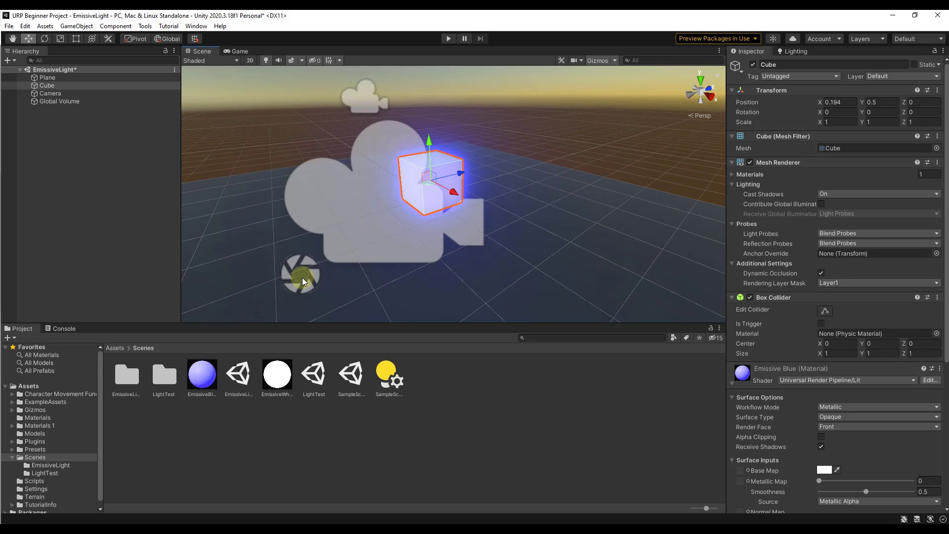
key("f")
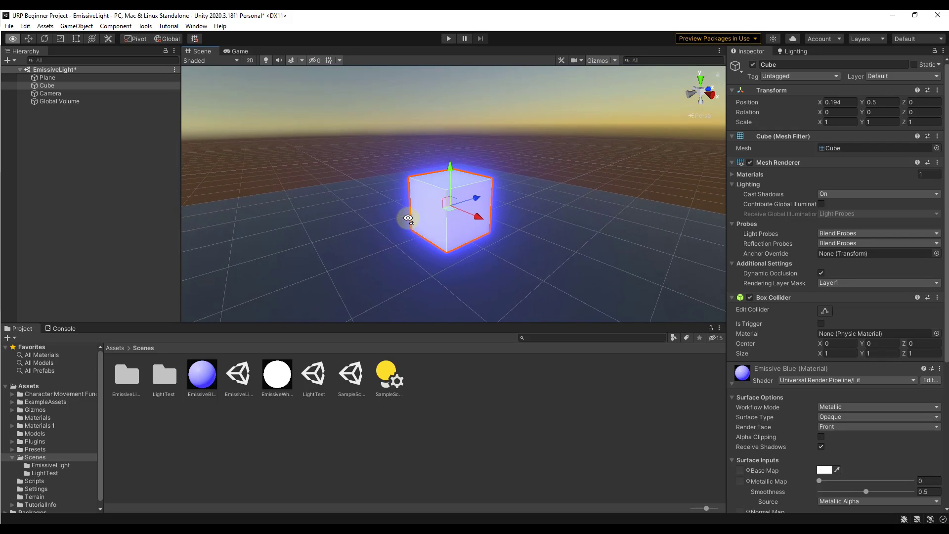
Add a new cube and place it beside the emissive cube, at about X -2.47, Y 0.431, Z -1.808.
left_click(115, 26)
mouse_move(77, 25)
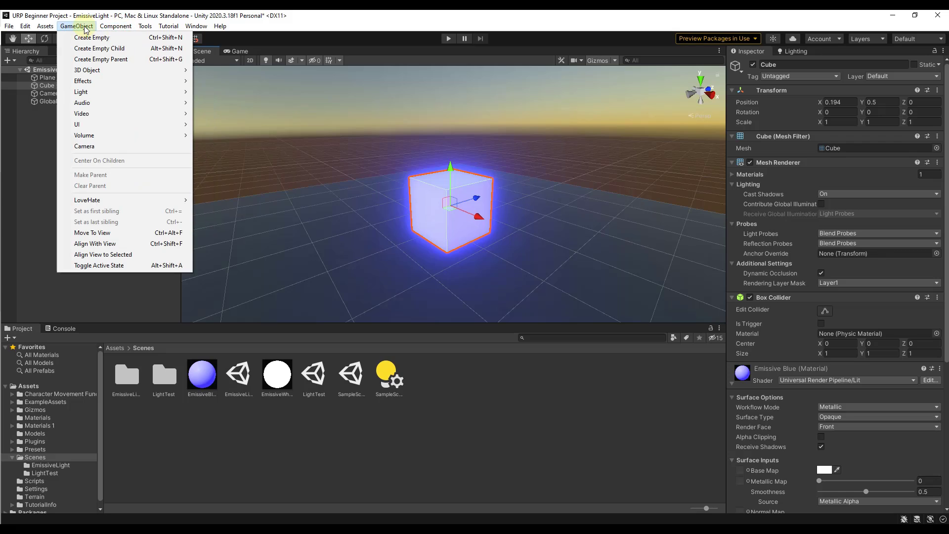
mouse_move(98, 70)
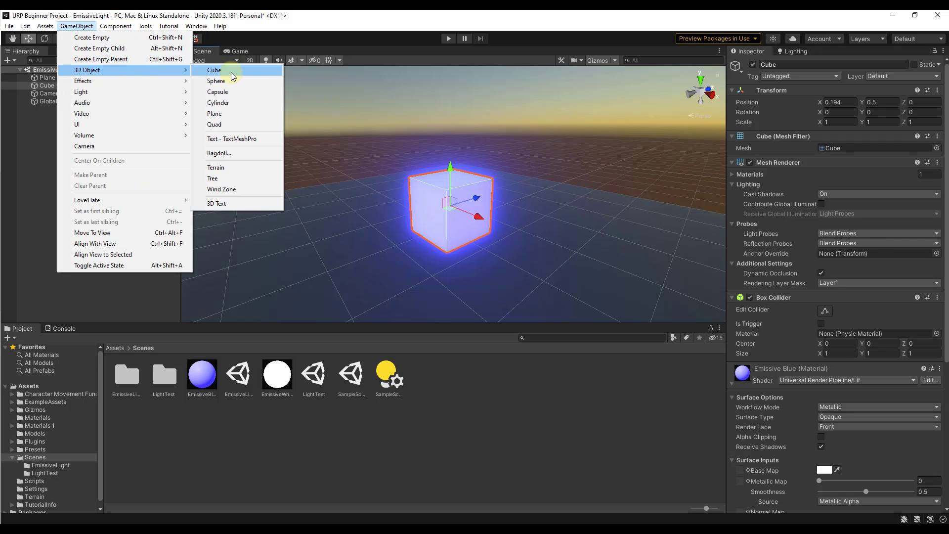
left_click(230, 72)
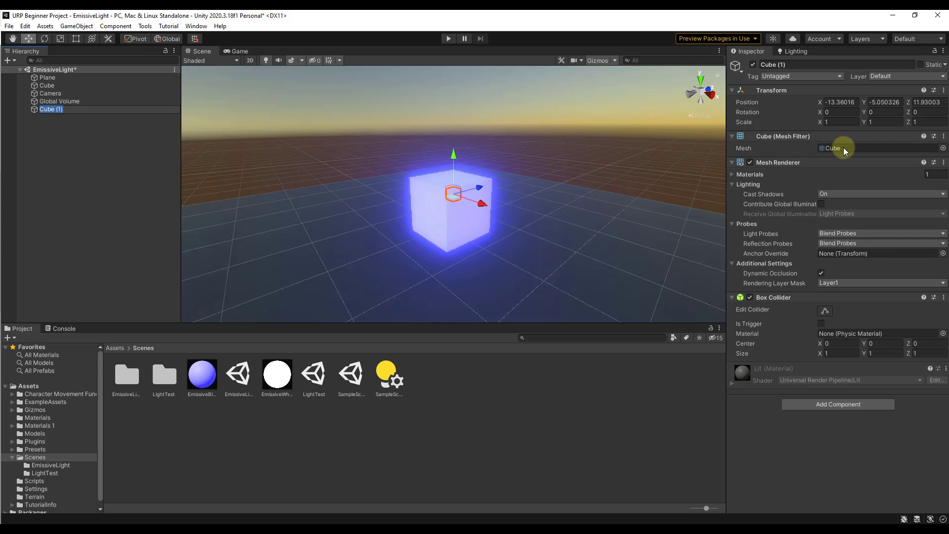
left_click(944, 91)
left_click(864, 99)
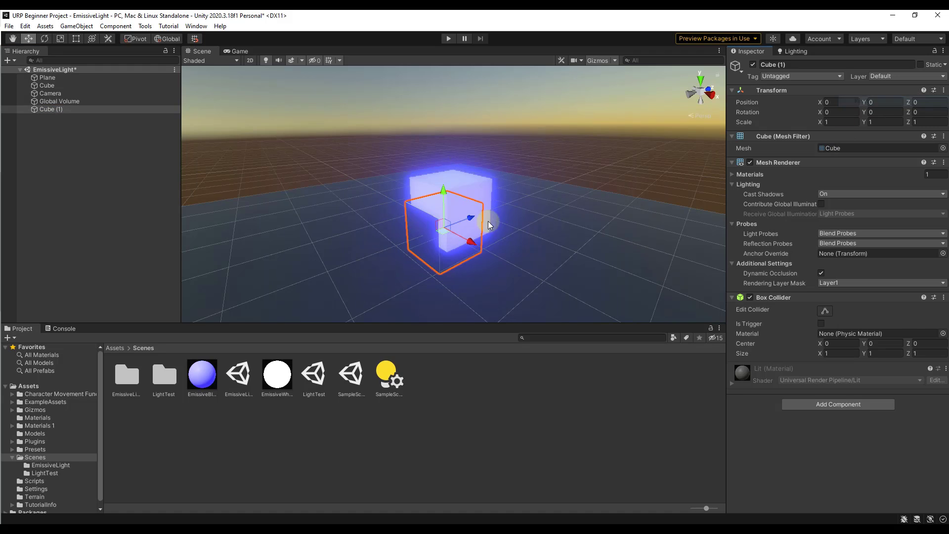
left_click_drag(442, 192, 439, 168)
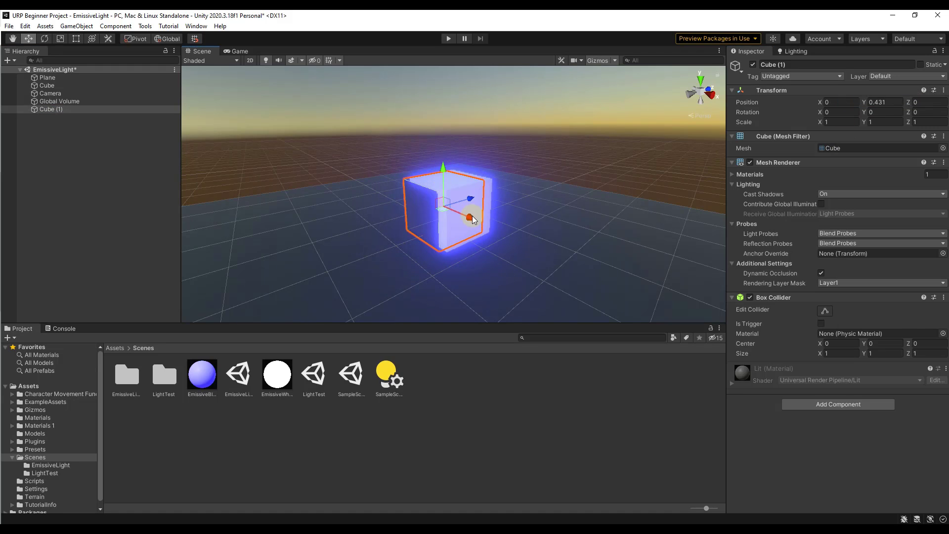
left_click_drag(472, 219, 314, 205)
Stretch the new cube into a wall with scale X 0.7, Y 3.92, Z 11.77 and raise it to about Y 0.87.
left_click(858, 120)
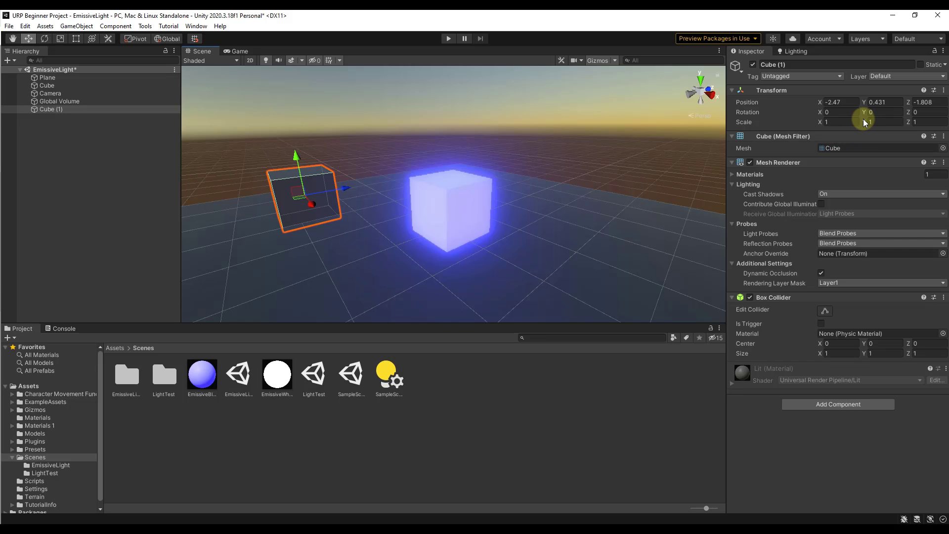
left_click_drag(864, 122, 861, 122)
left_click_drag(908, 121, 128, 121)
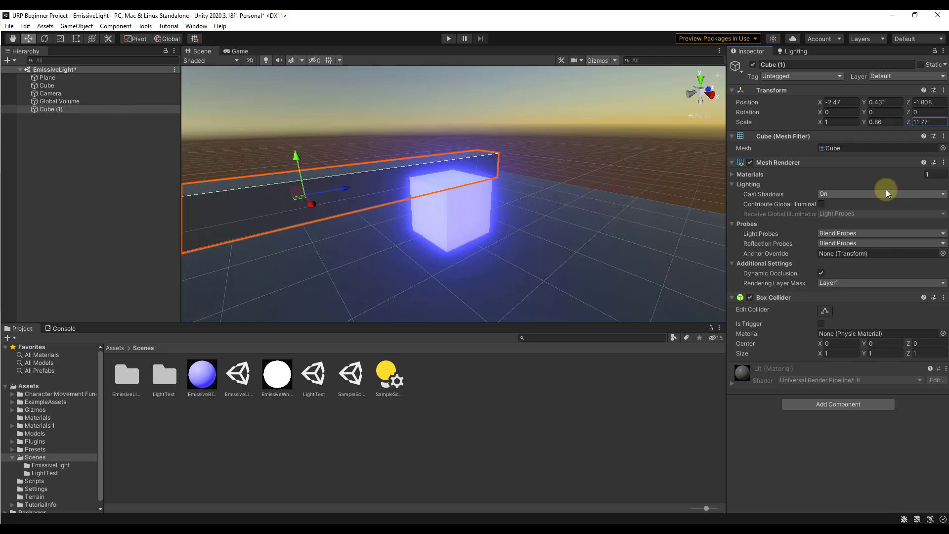
mouse_move(819, 122)
left_mouse_down()
mouse_move(846, 123)
mouse_move(805, 123)
left_mouse_up()
left_click_drag(864, 120, 947, 121)
left_click_drag(946, 120, 2, 121)
left_click_drag(2, 121, 370, 120)
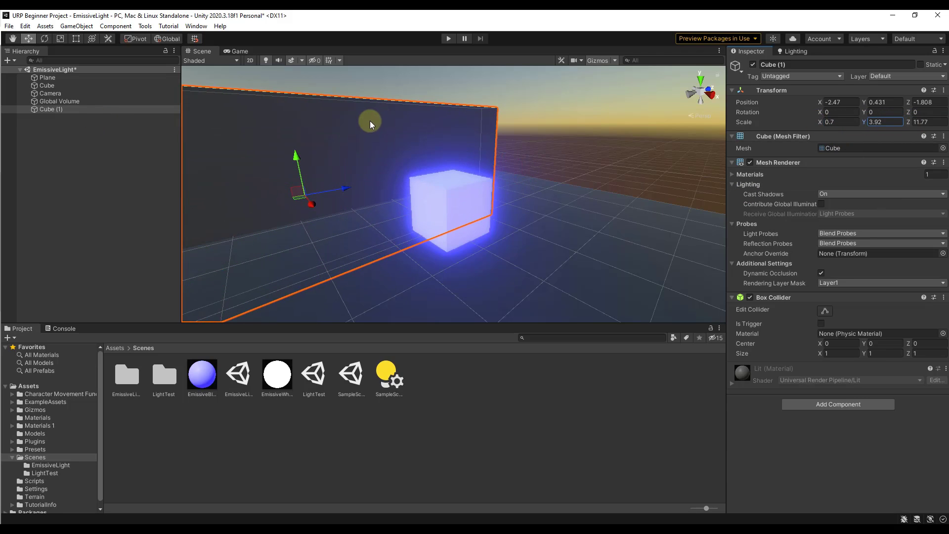
left_click_drag(298, 158, 345, 153)
Inspect the emissive blue cube's effect on the wall and add a Point Light to the scene.
left_click(445, 209)
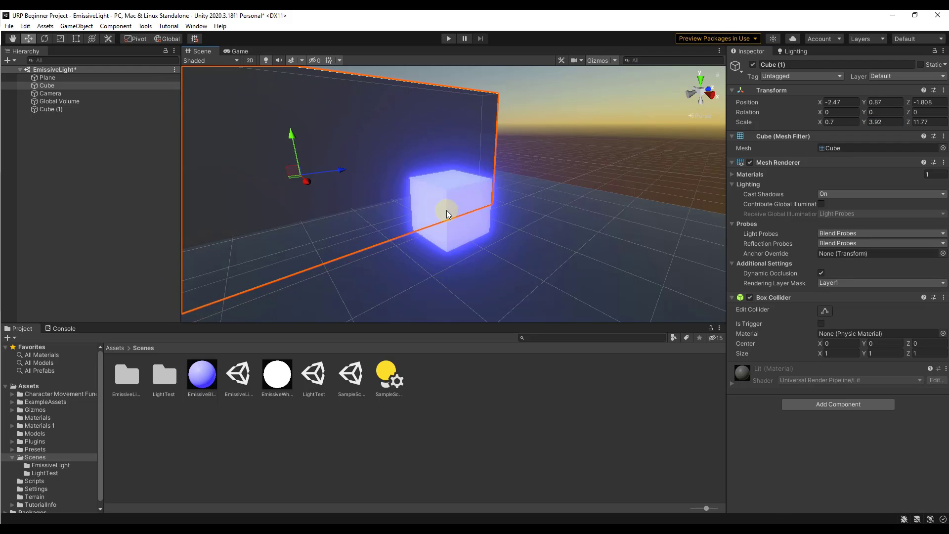
left_click_drag(445, 209, 574, 211, "alt")
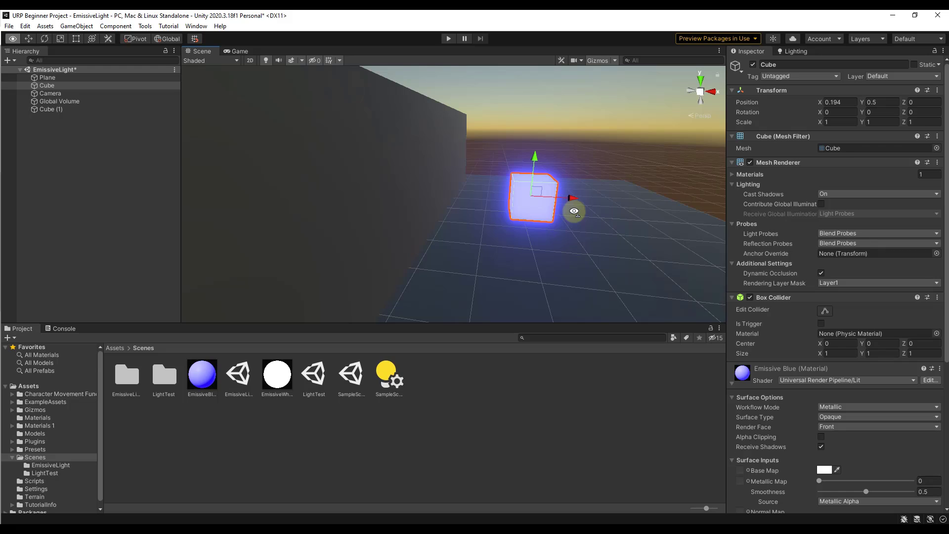
left_click_drag(574, 211, 479, 204, "alt")
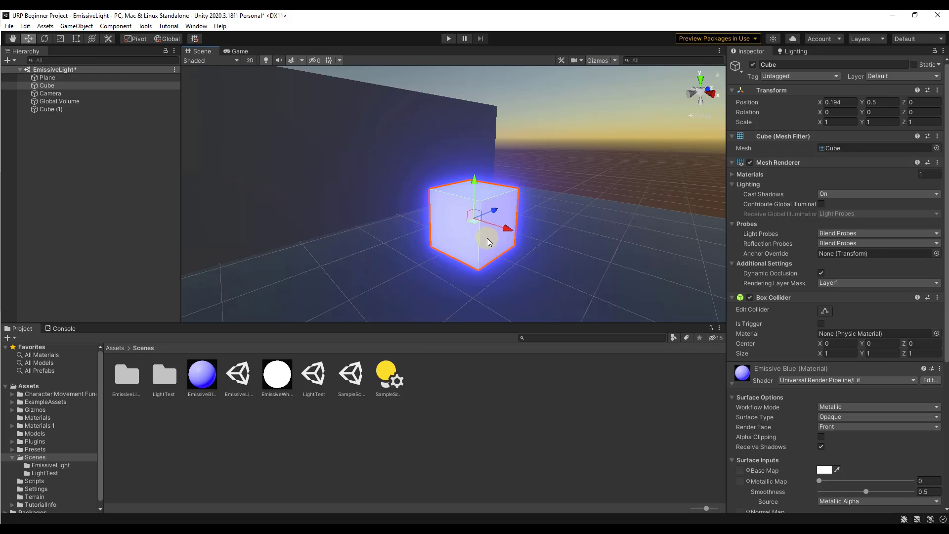
left_click(76, 26)
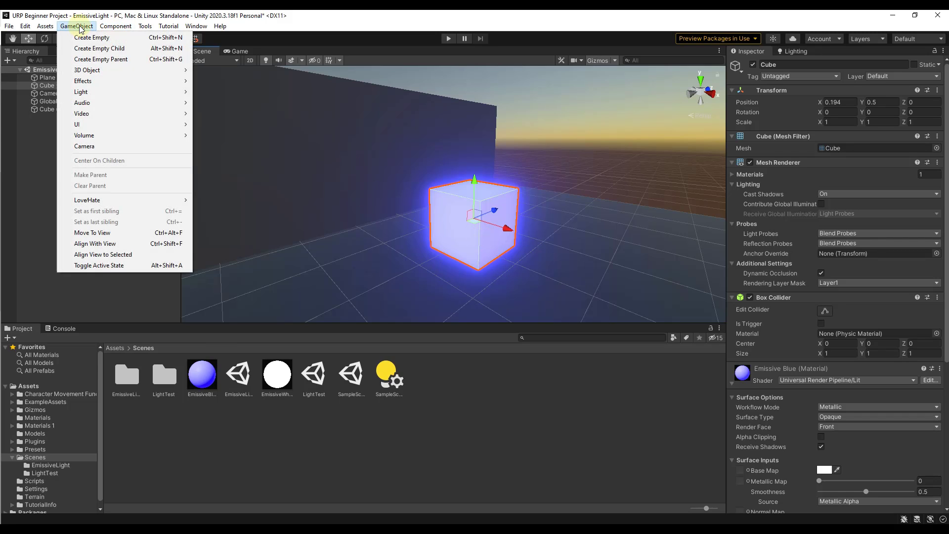
mouse_move(95, 93)
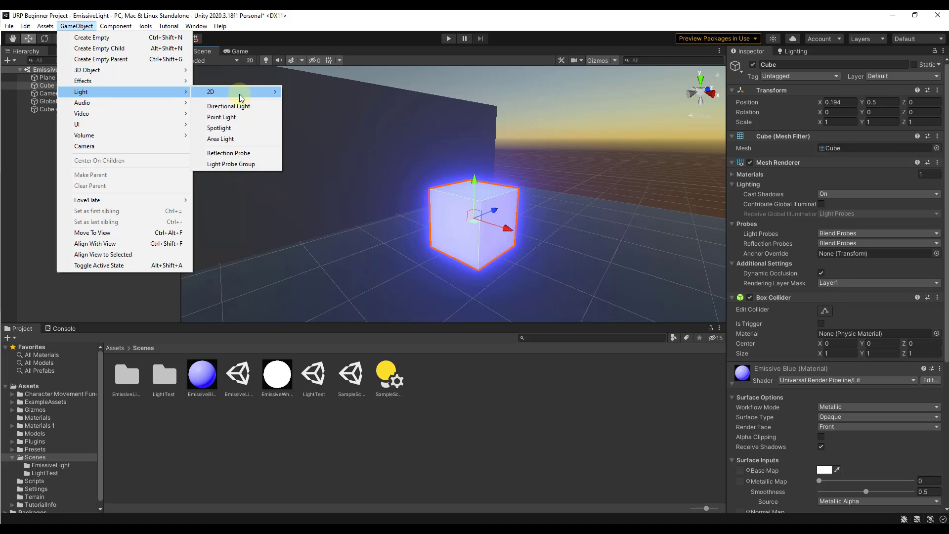
left_click(250, 118)
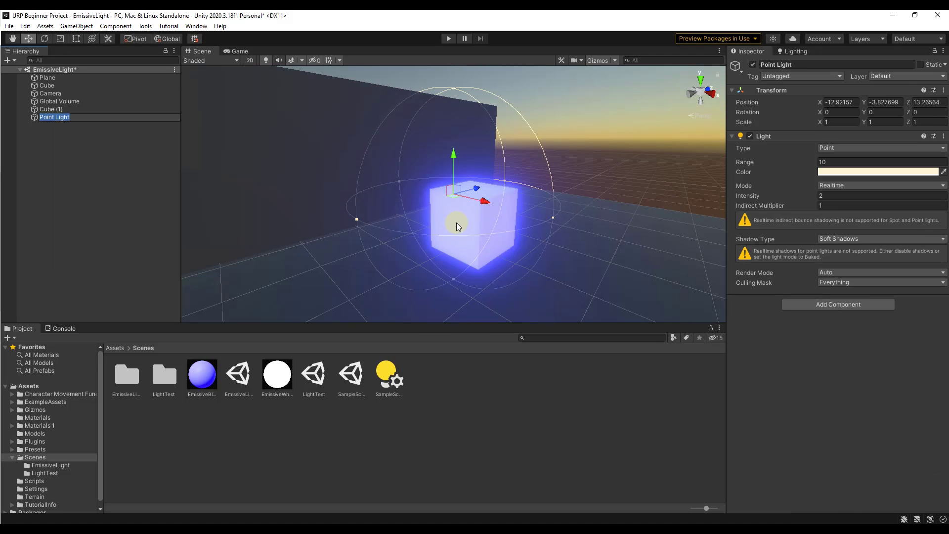
Reset the Point Light's Transform to bring it to the scene origin at the emissive cube.
left_click_drag(456, 226, 484, 227, "alt")
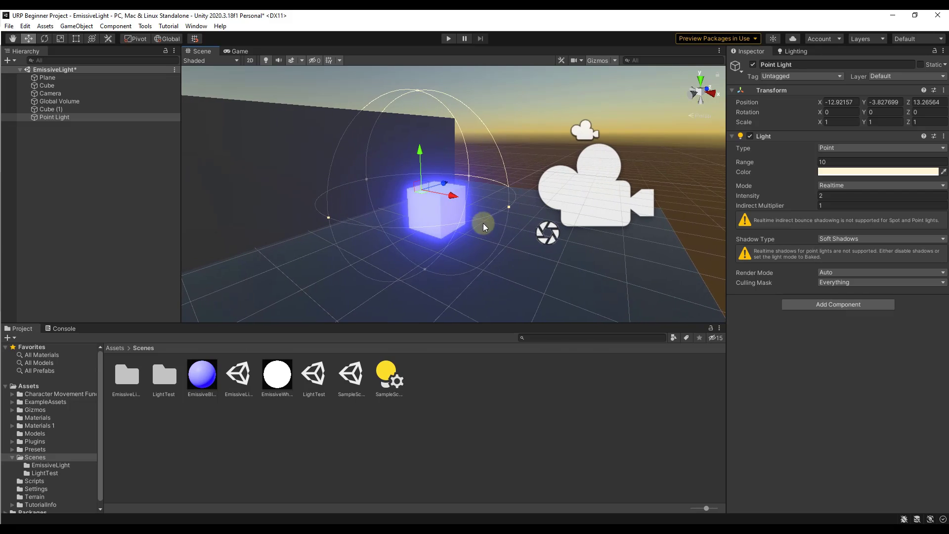
left_click(946, 91)
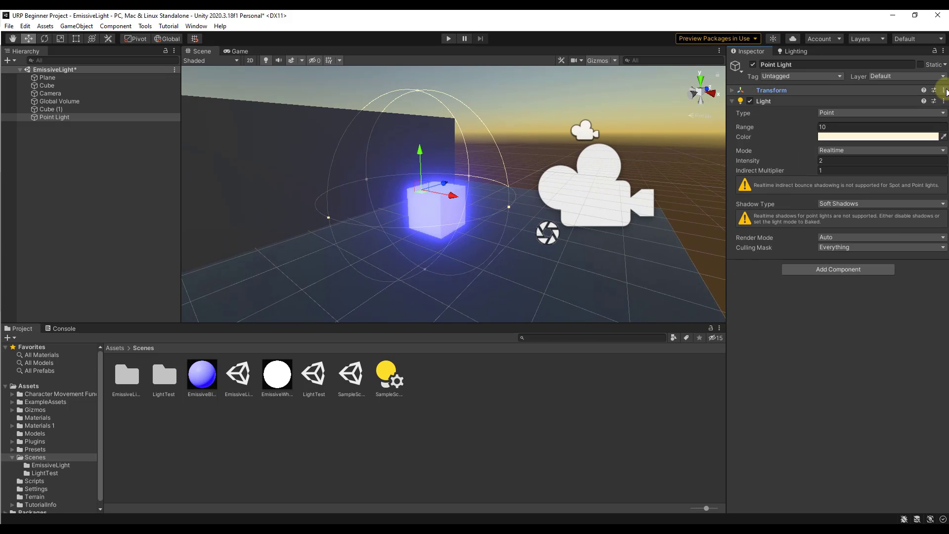
left_click(943, 90)
left_click(904, 98)
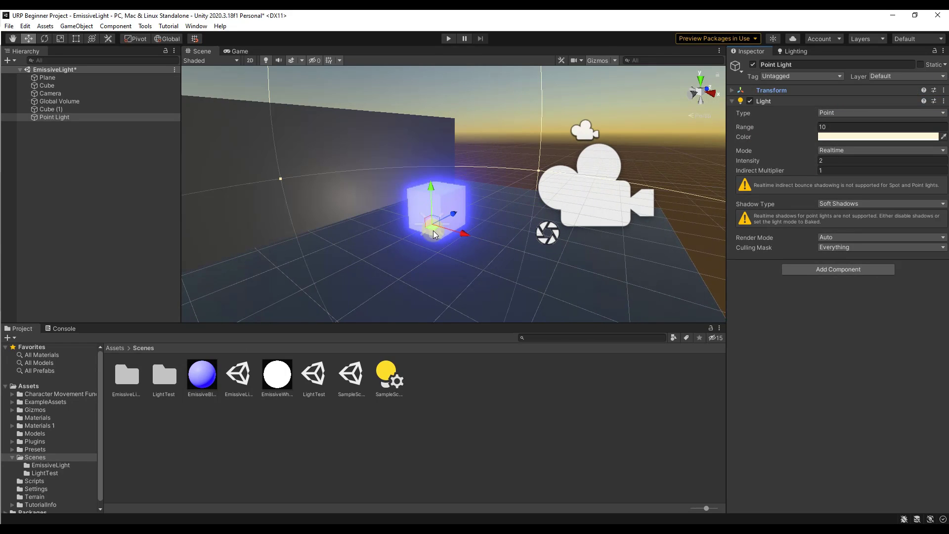
Center the Point Light inside the emissive cube, aligning it in the back, right and top views.
scroll(478, 210, "up", 2)
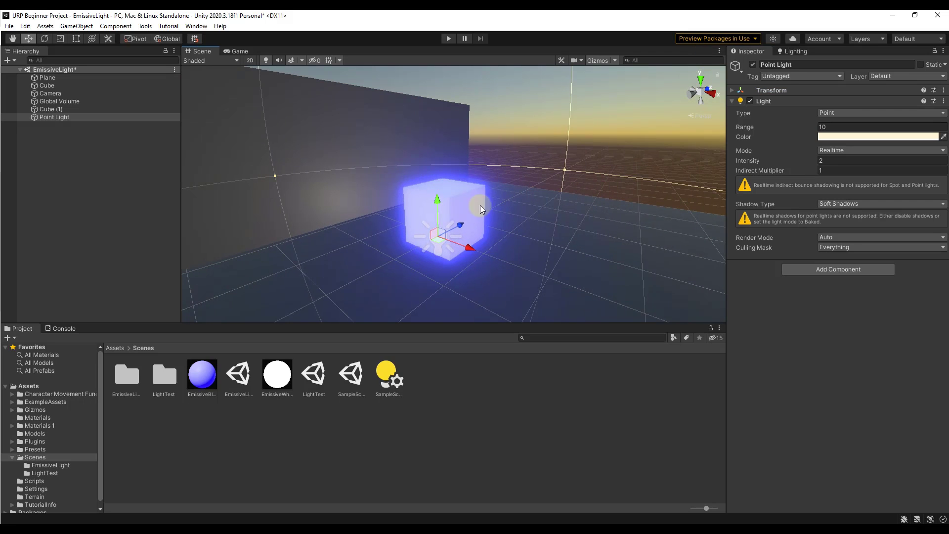
left_click_drag(503, 198, 477, 252, "alt")
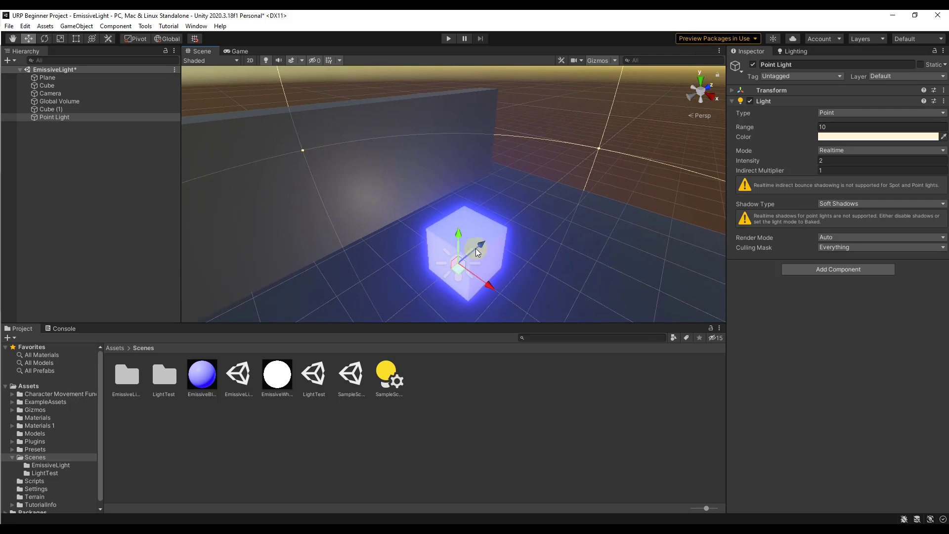
left_click(710, 85)
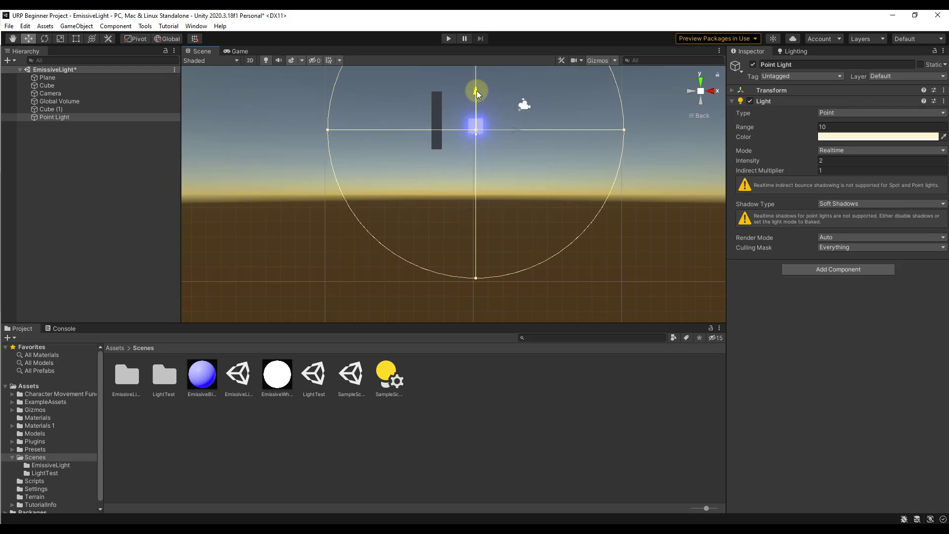
left_click(709, 90)
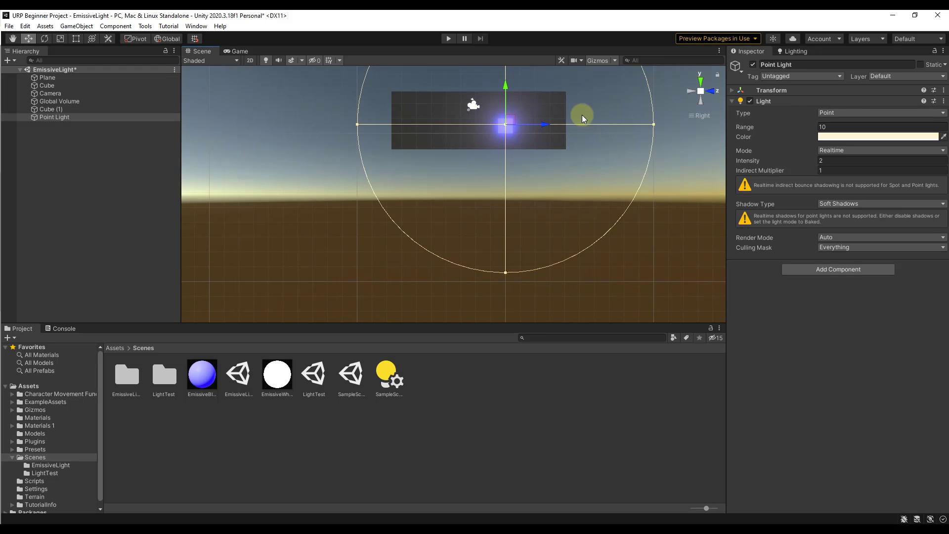
left_click(700, 83)
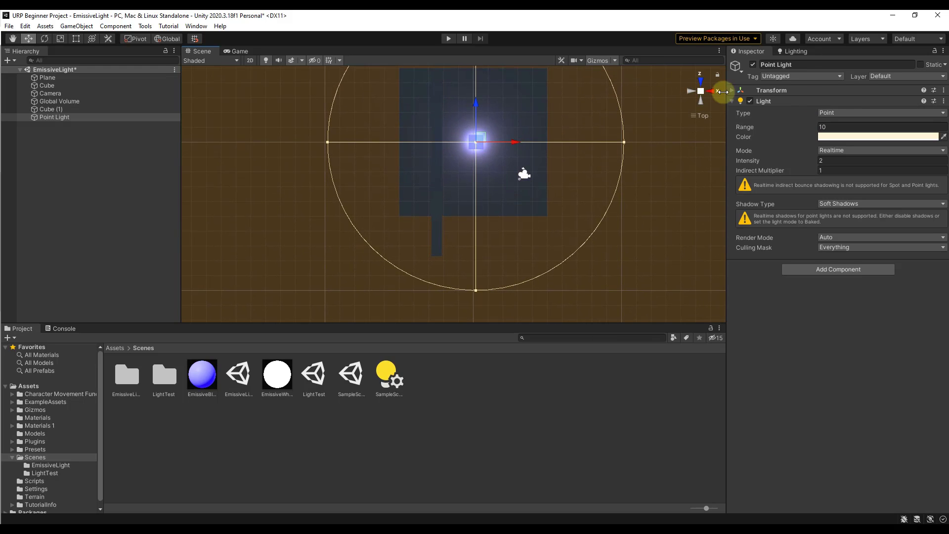
left_click(697, 117)
left_click_drag(569, 165, 446, 399, "alt")
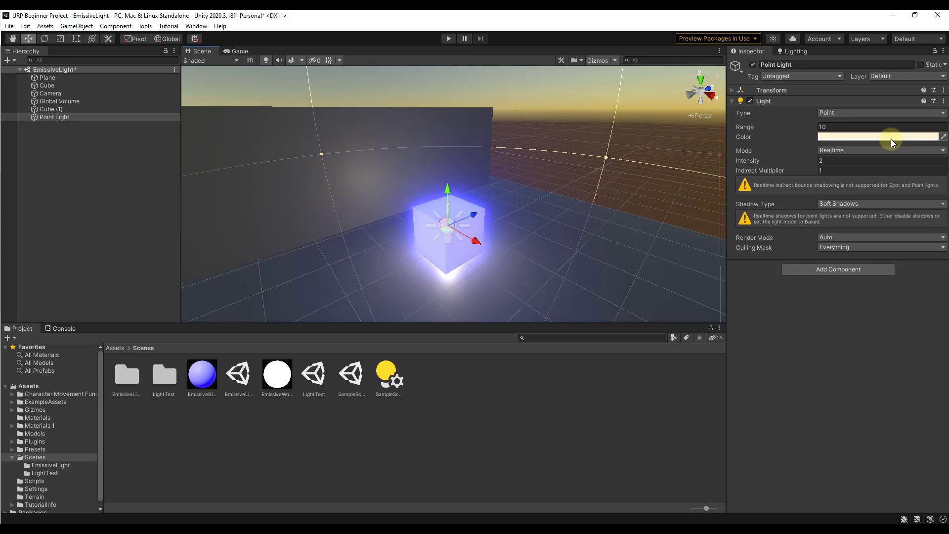
Sample the emissive cube's light violet-blue as the Point Light's color.
left_click(943, 137)
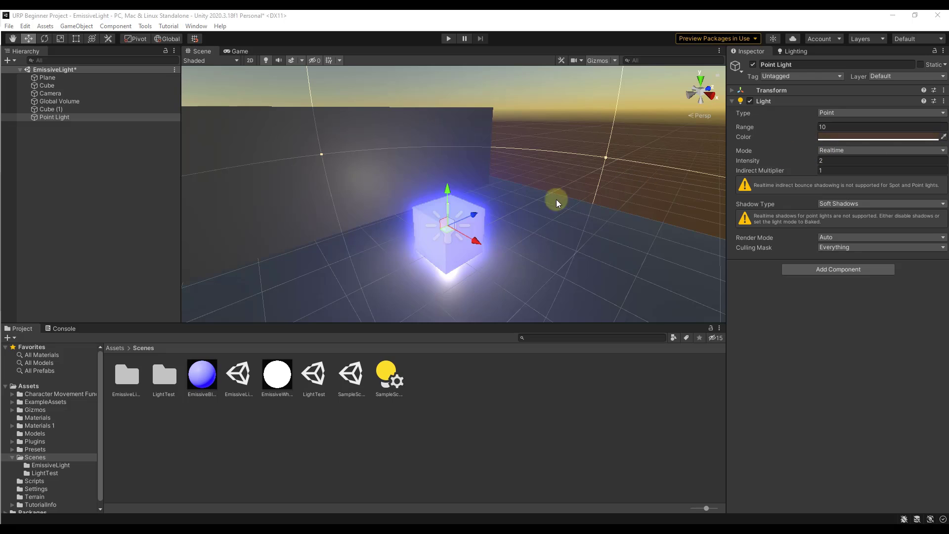
left_click(460, 230)
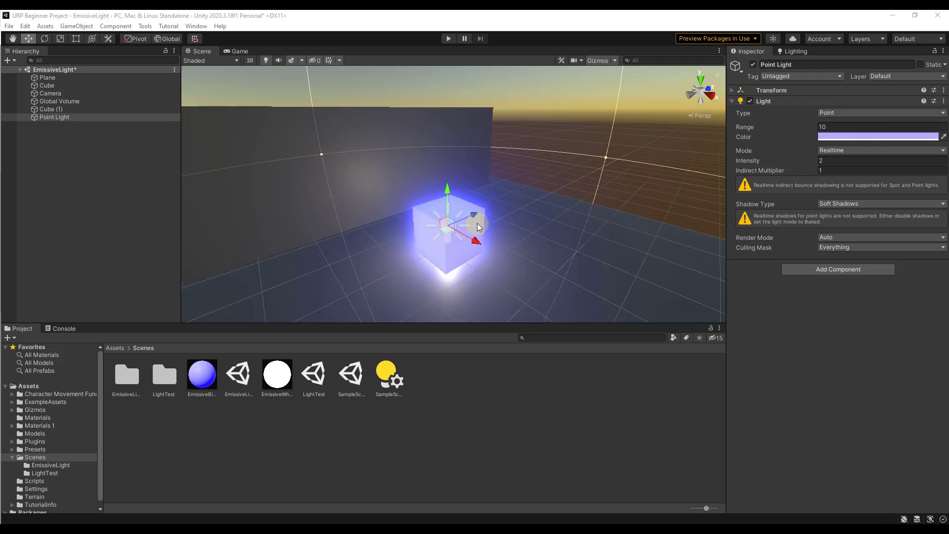
left_click(477, 227)
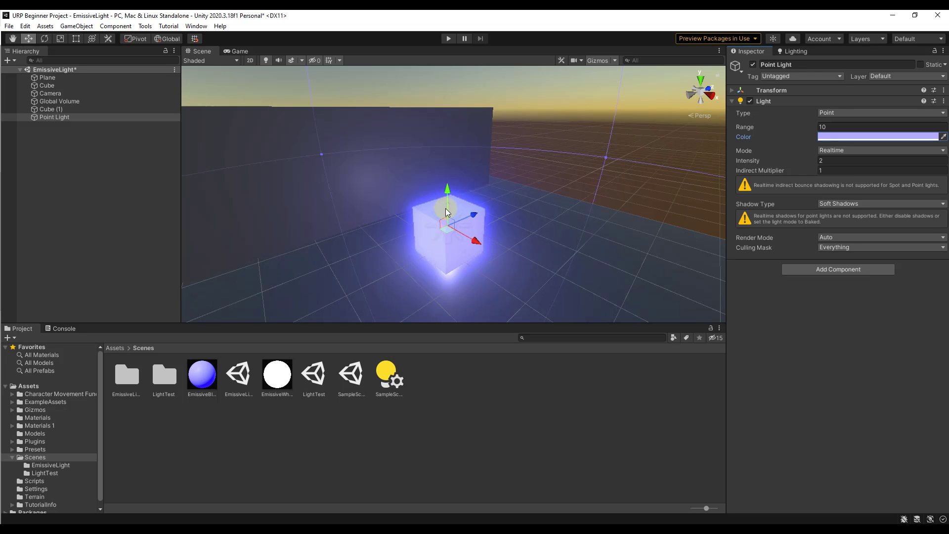
Set the Point Light's intensity to 3.7, indirect multiplier to 1.31 and range to 0.91.
left_click_drag(447, 213, 463, 220, "alt")
mouse_move(783, 162)
left_mouse_down()
mouse_move(852, 158)
mouse_move(760, 159)
mouse_move(805, 159)
mouse_move(779, 178)
left_mouse_up()
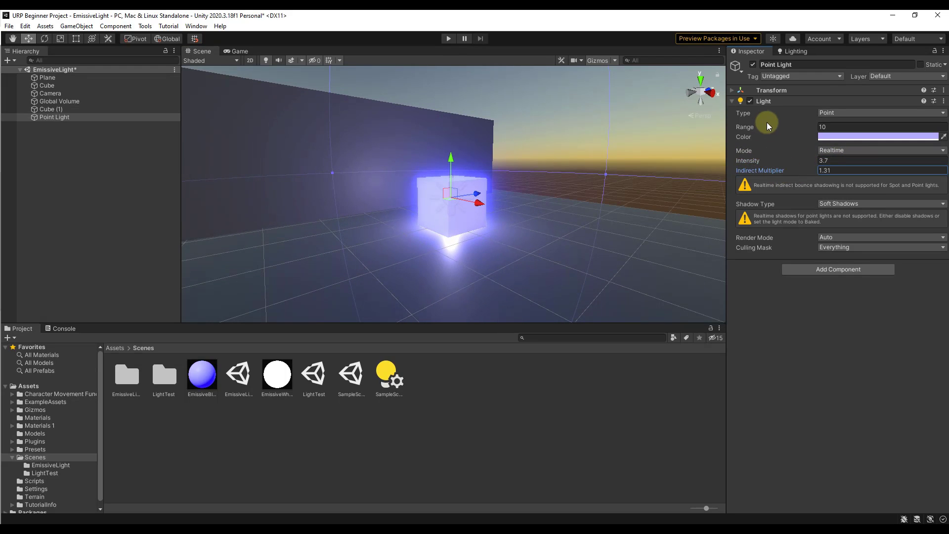
left_click_drag(766, 123, 618, 139)
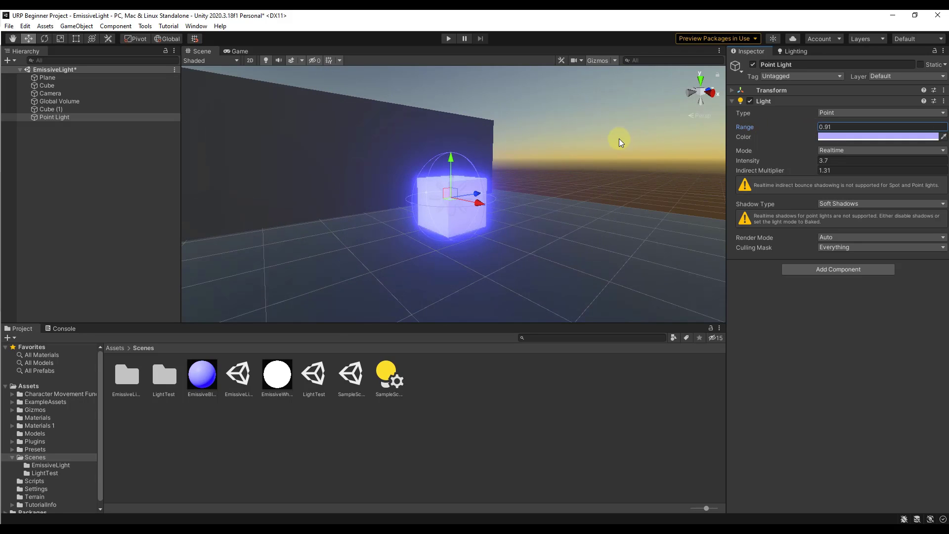
Make the Point Light a child of the emissive cube and move the cube slightly along X to test the parenting.
right_click(50, 117)
left_click(57, 118)
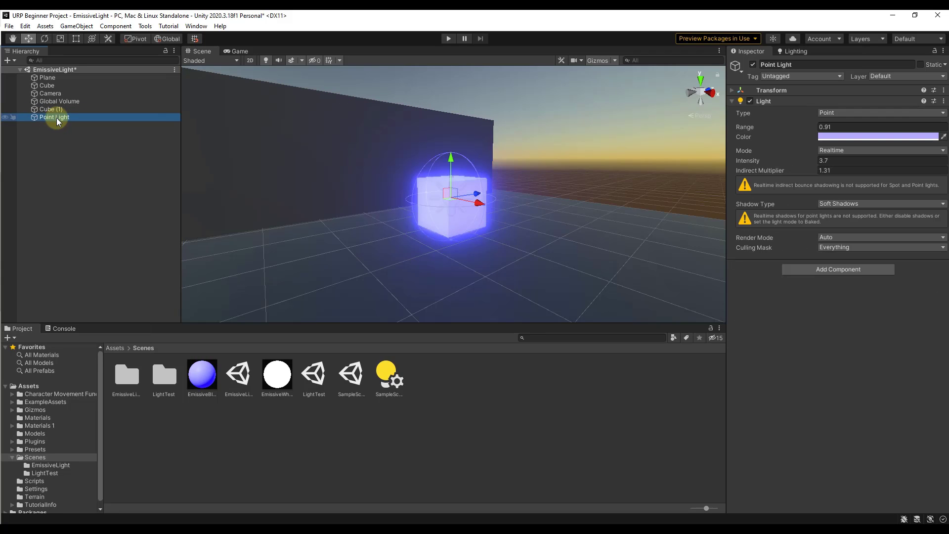
right_click(57, 118)
left_click(69, 124)
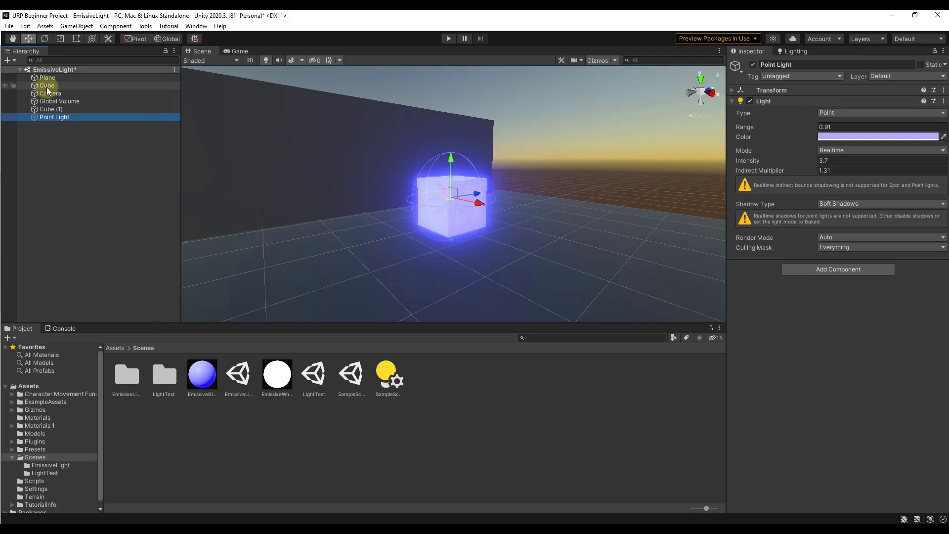
left_click(48, 87)
right_click(47, 87)
left_click(89, 125)
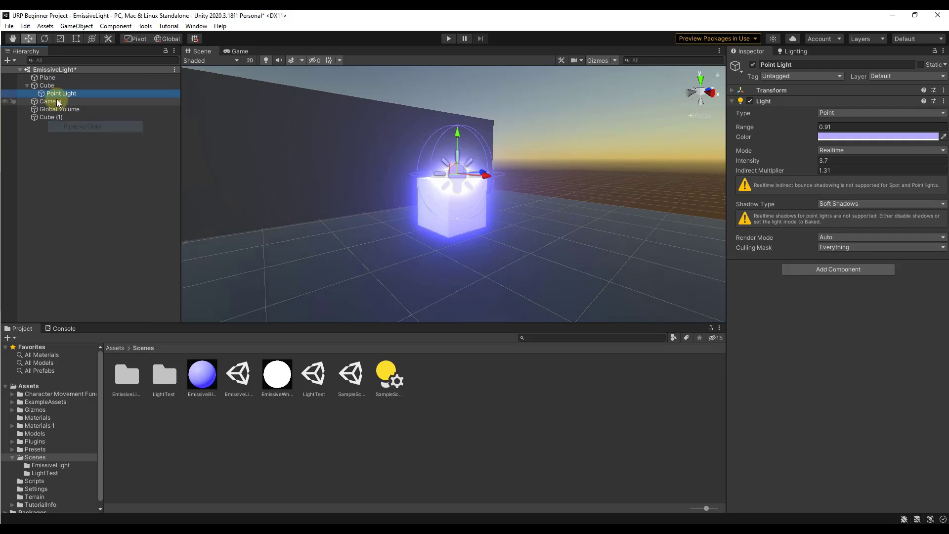
left_click(46, 85)
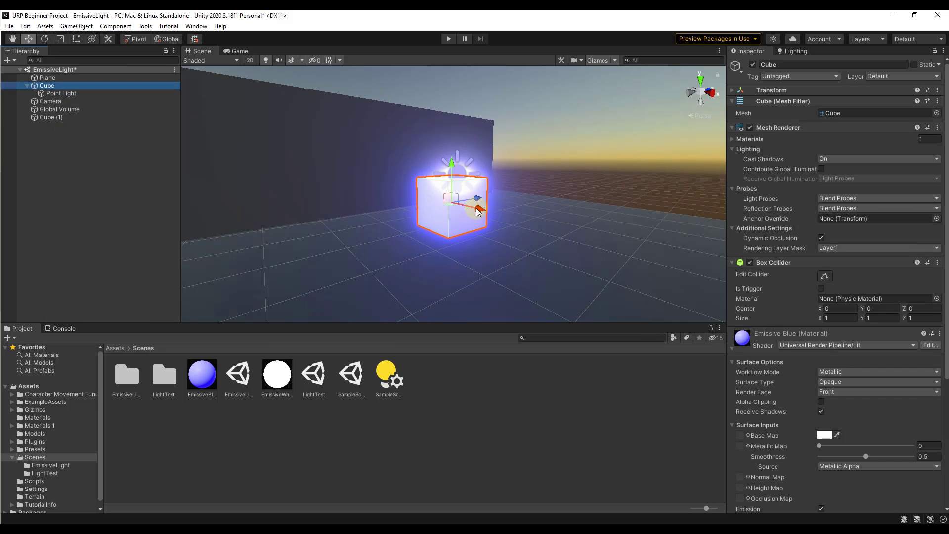
mouse_move(478, 211)
left_mouse_down()
mouse_move(525, 226)
mouse_move(423, 191)
mouse_move(502, 225)
mouse_move(474, 211)
left_mouse_up()
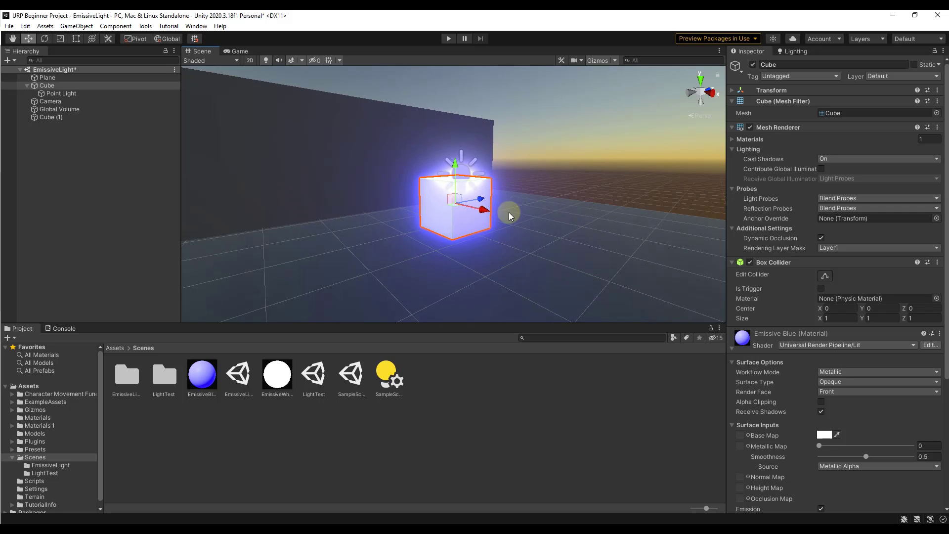
Lower the child Point Light and shift it along X to center it inside the emissive cube.
left_click(62, 93)
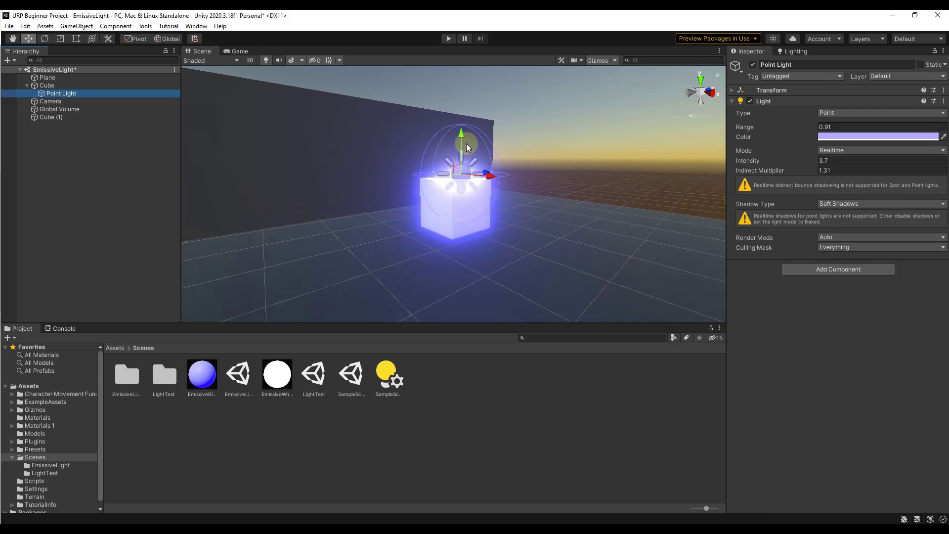
left_click_drag(459, 135, 456, 163)
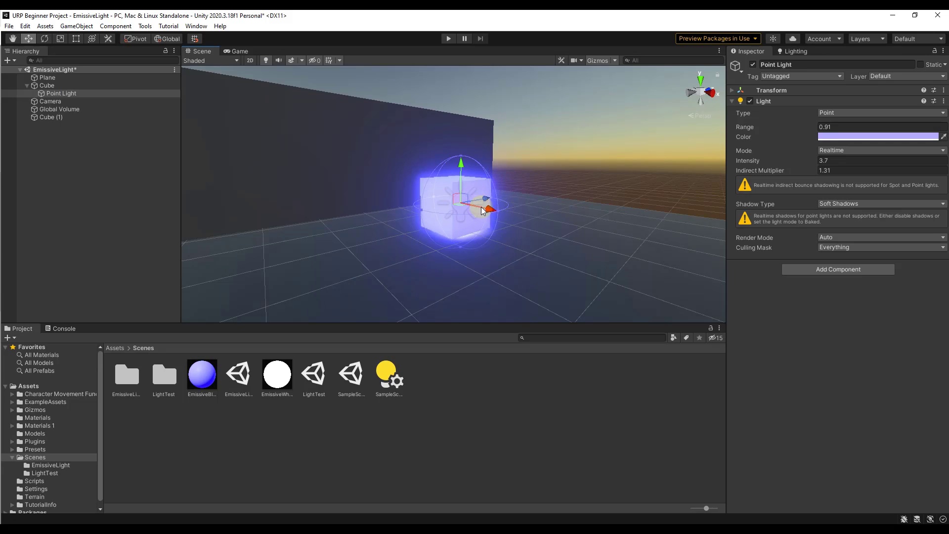
left_click_drag(485, 207, 485, 207)
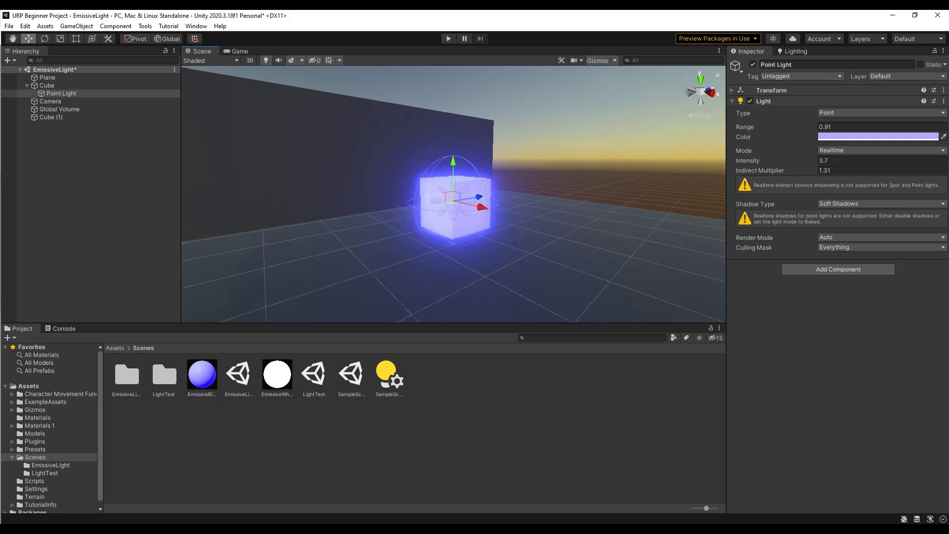
left_click(570, 191)
Set the Point Light's range to 5.11 and intensity to 4.7, moving the emissive cube along X toward the wall.
left_click_drag(534, 219, 478, 218)
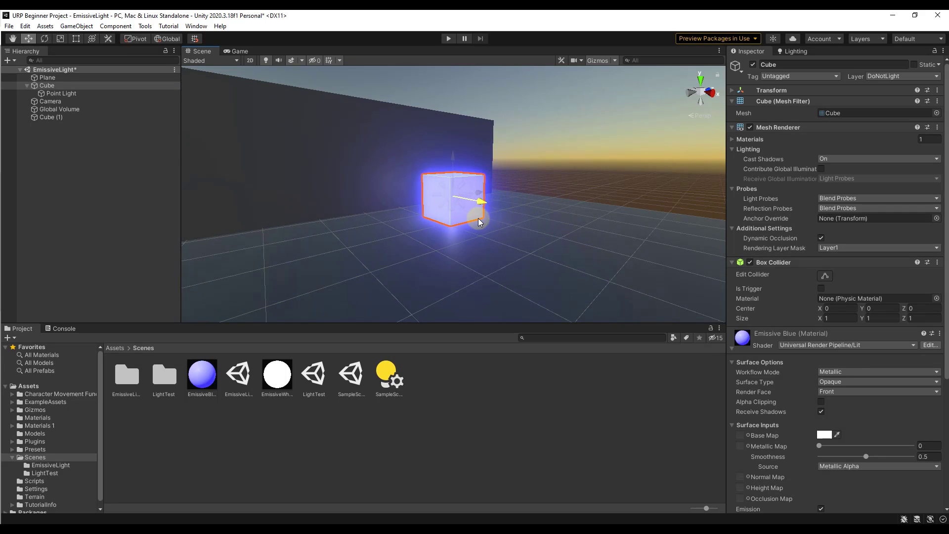
left_click(60, 94)
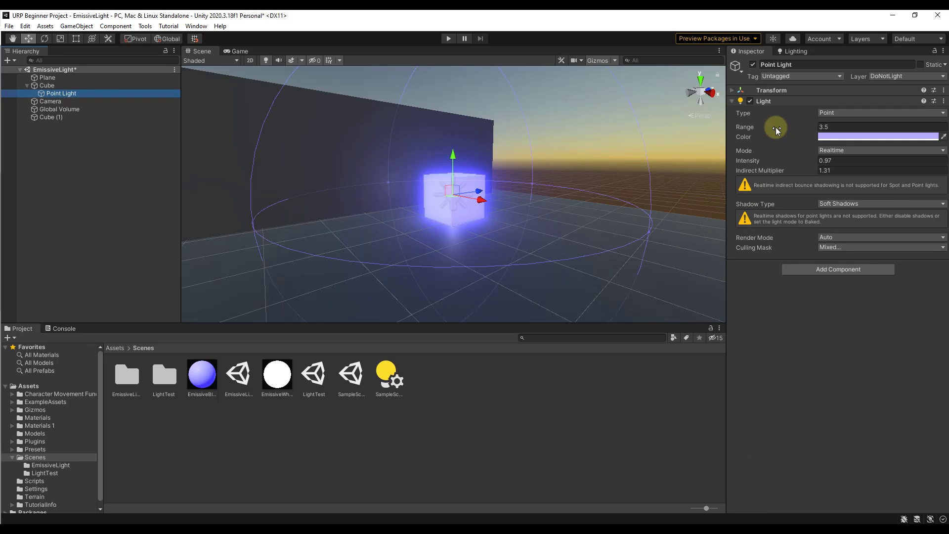
left_click_drag(775, 127, 795, 126)
left_click_drag(779, 167, 805, 165)
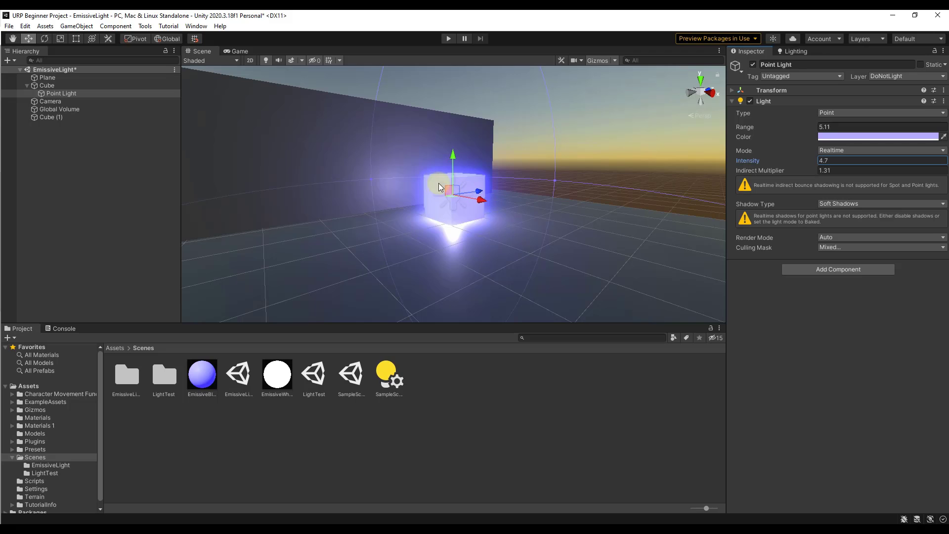
left_click(45, 86)
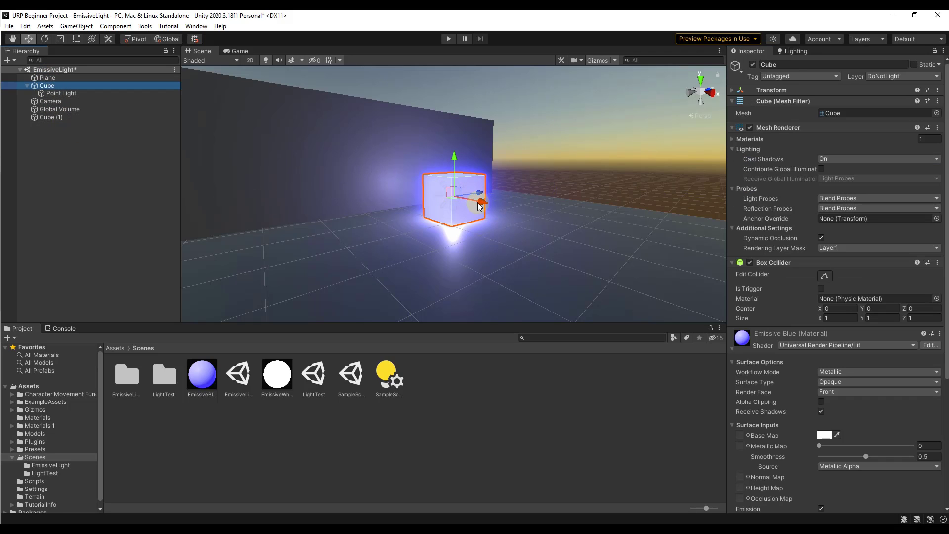
mouse_move(479, 206)
left_mouse_down()
mouse_move(452, 206)
mouse_move(465, 207)
left_mouse_up()
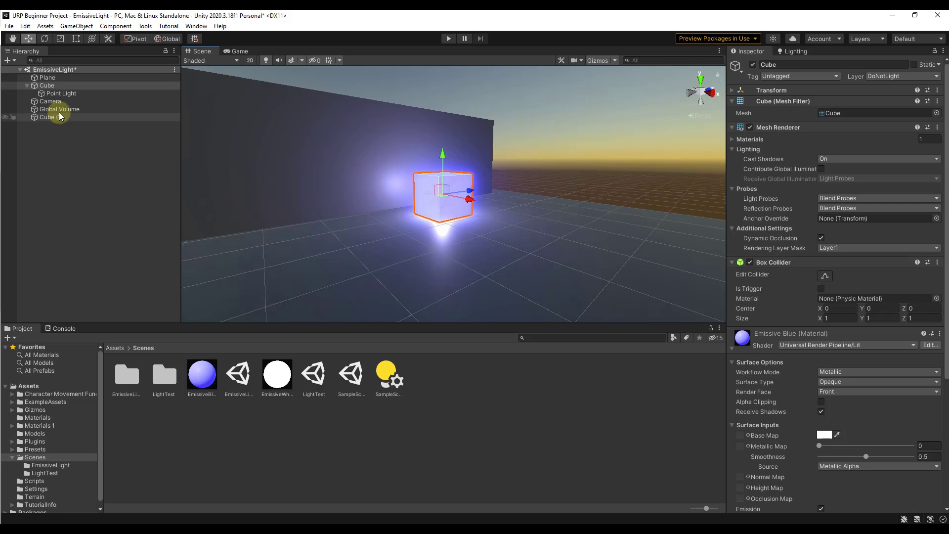
Set the Point Light's intensity to 0.79 and move the emissive cube along X away from the wall.
left_click(50, 93)
left_click_drag(782, 162, 713, 163)
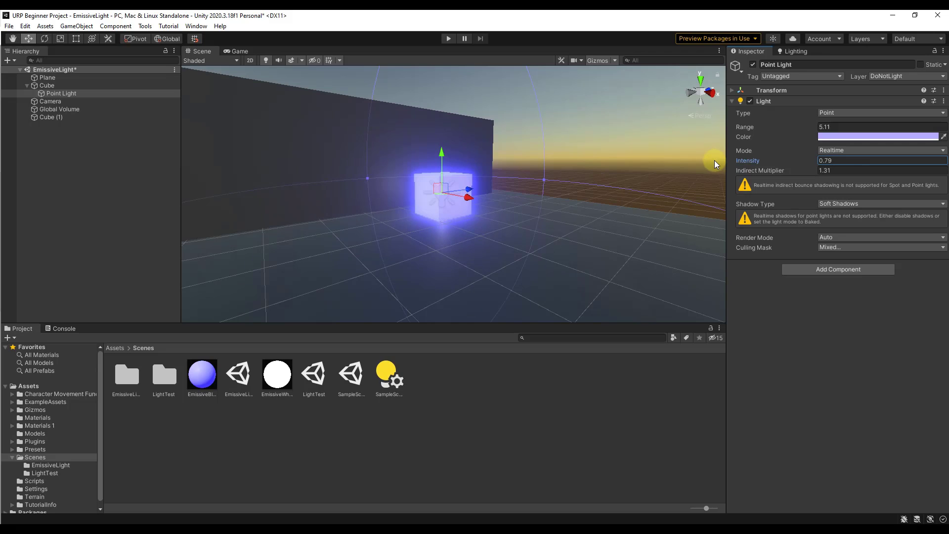
left_click(45, 85)
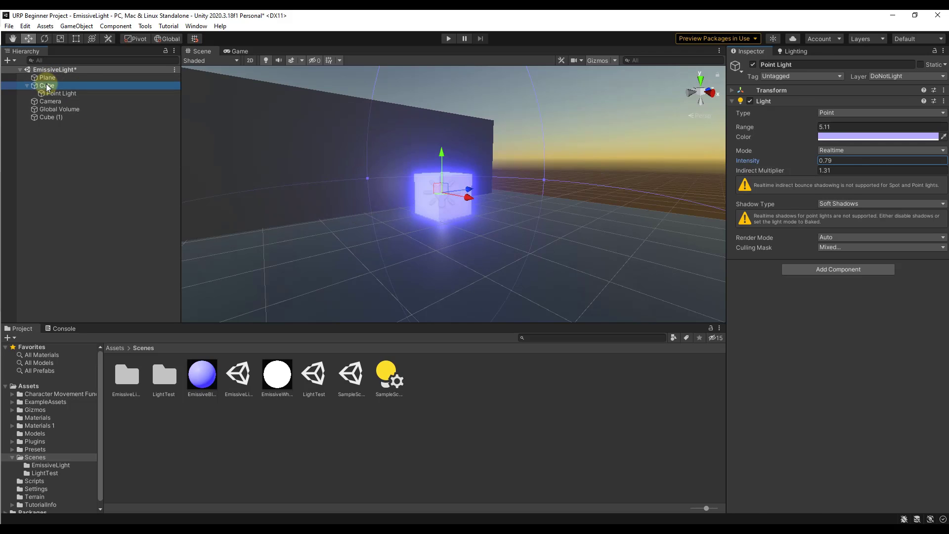
left_click_drag(473, 204, 576, 232, "alt")
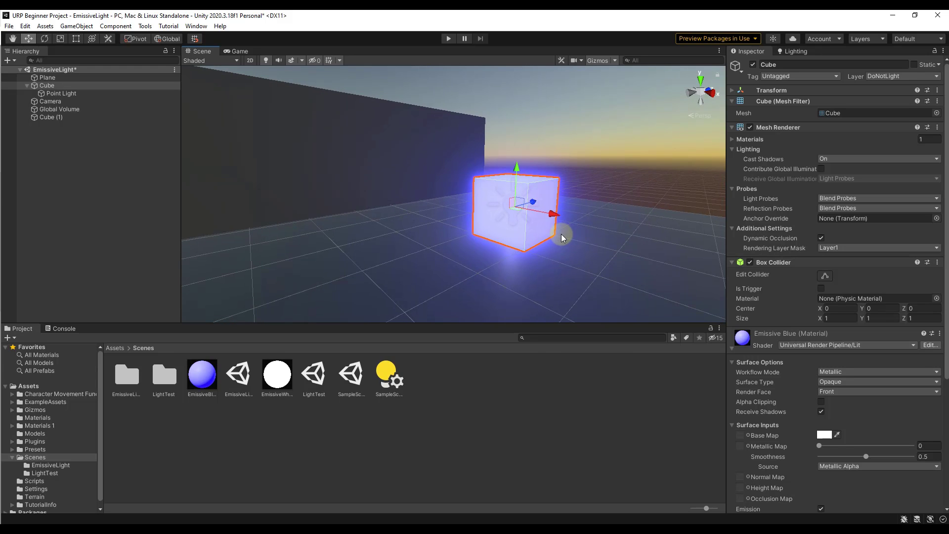